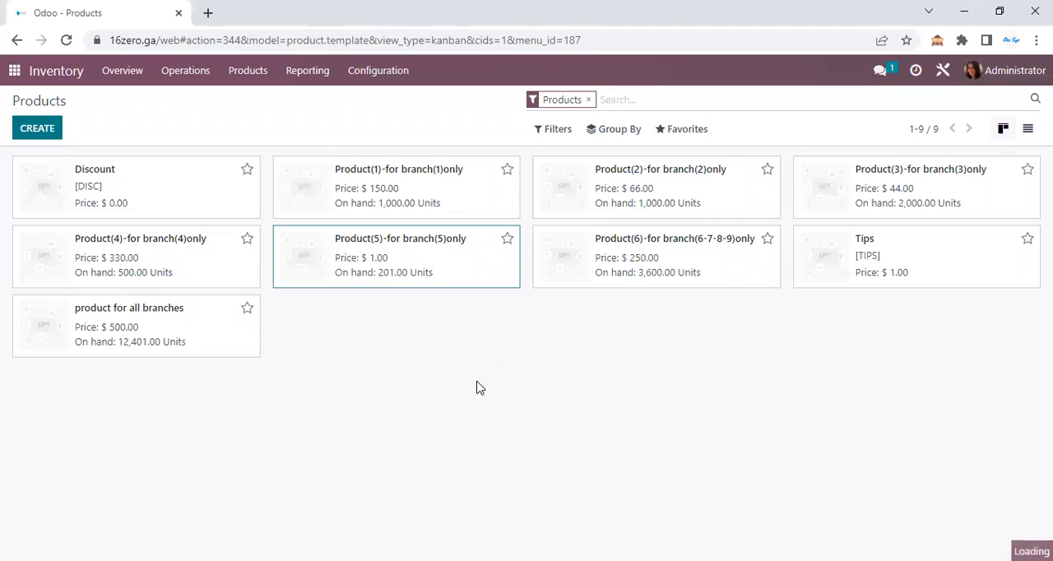
Check which branches Product(5)-for branch(5)only is shared with in its general information
scroll(647, 359, down, 3)
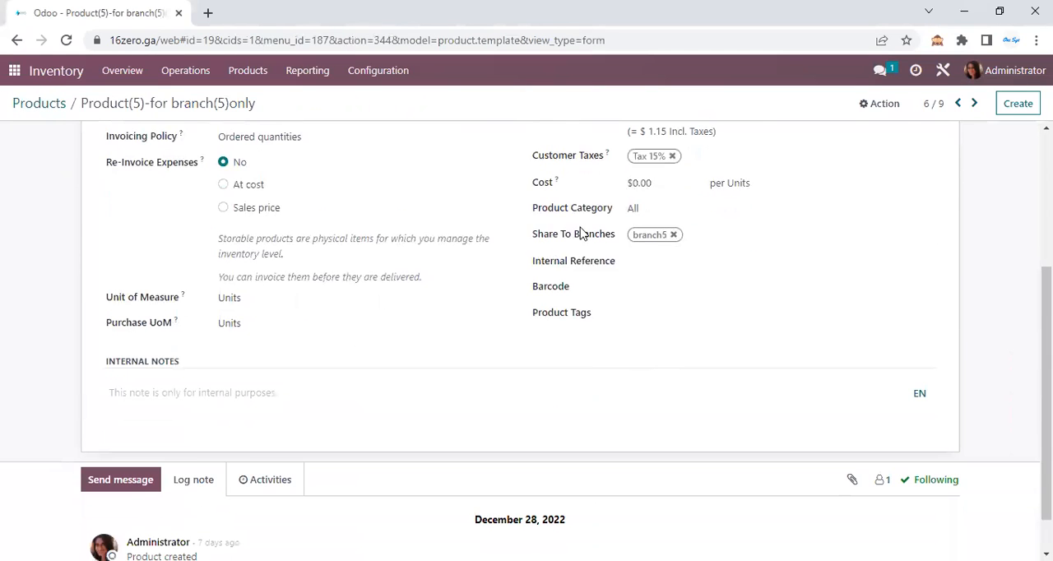
drag(588, 239, 659, 237)
scroll(2, 331, up, 5)
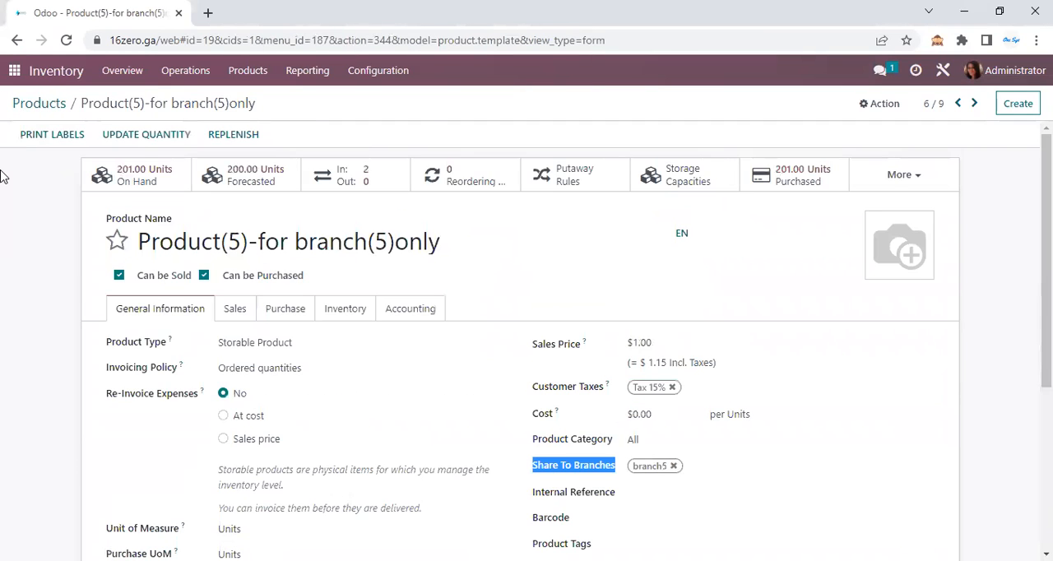
Open "product for all branches" from the product list and check its Share To Branches setting
click(65, 110)
click(181, 331)
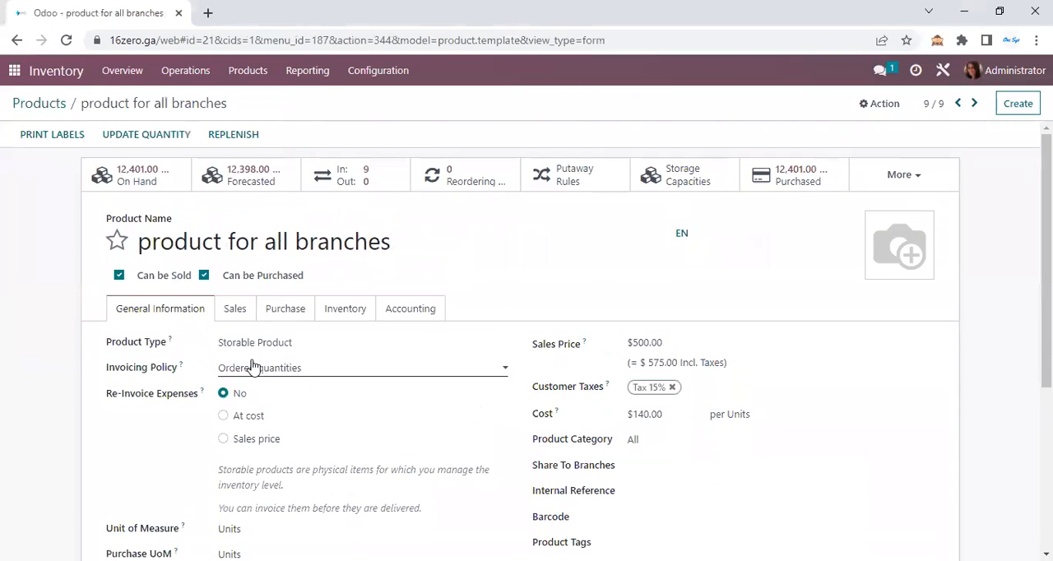
triple_click(287, 239)
scroll(691, 386, down, 2)
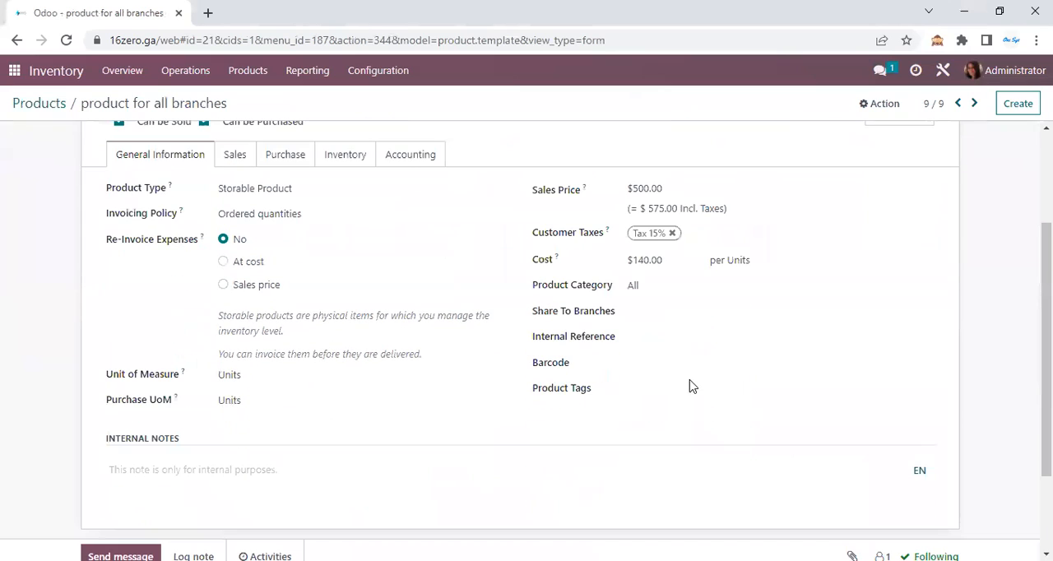
drag(536, 312, 604, 312)
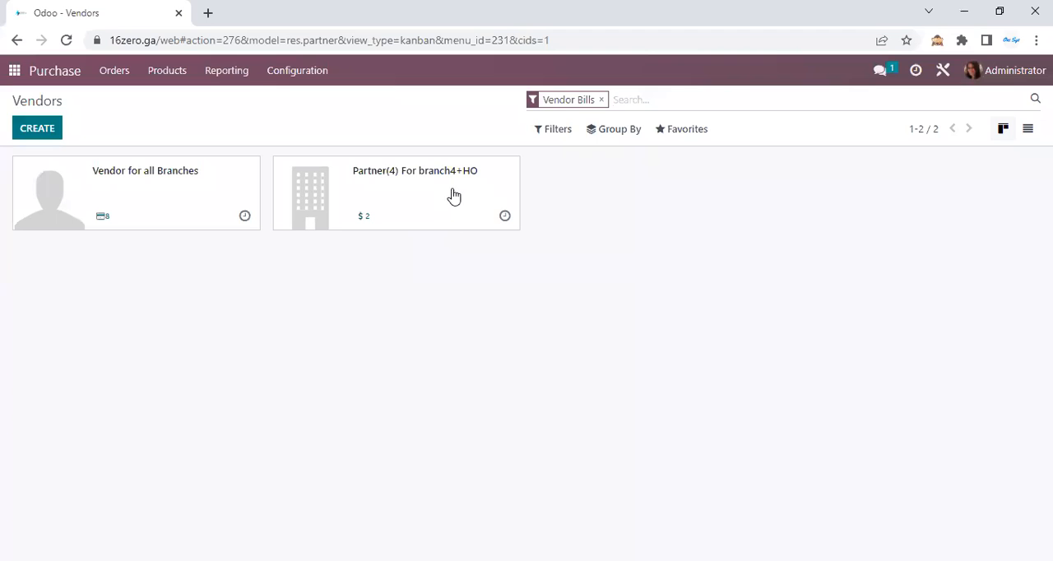
In the Purchase vendors, rename the Partner(4) vendor as "Partner(4) For branch(4+HO)" and save the record
click(472, 186)
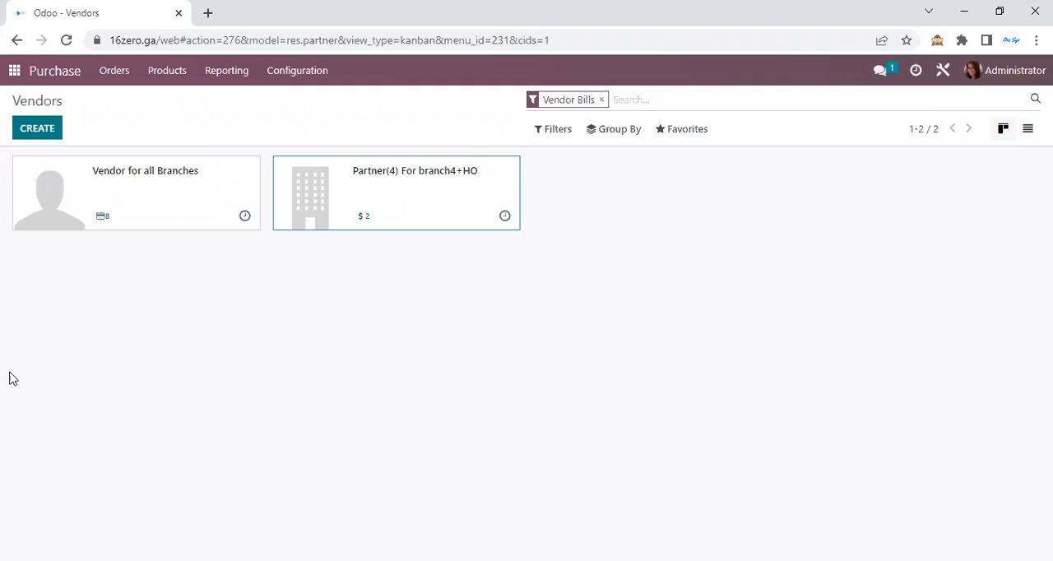
click(330, 220)
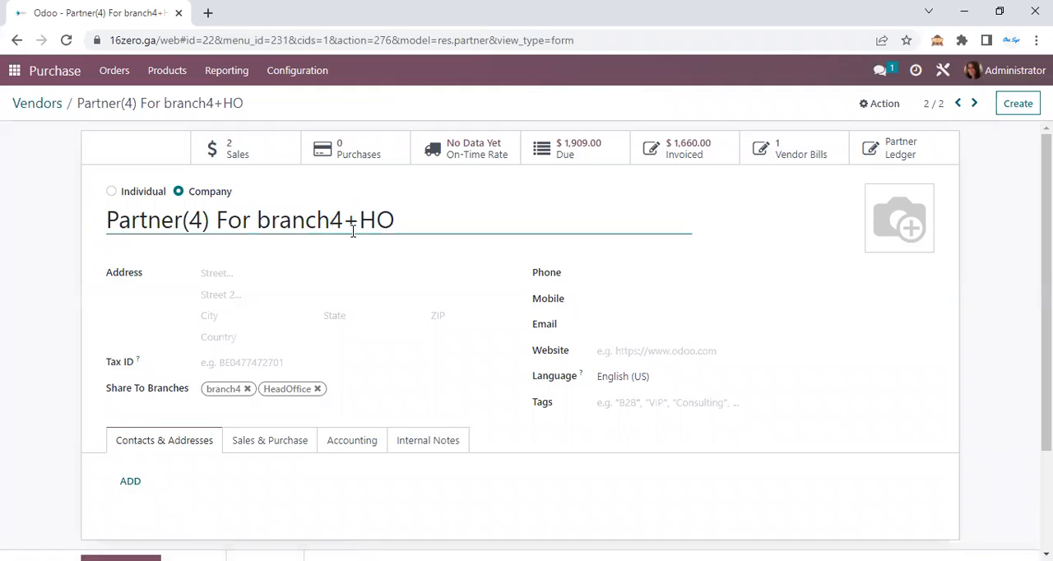
text())
key(BackSpace)
text(()
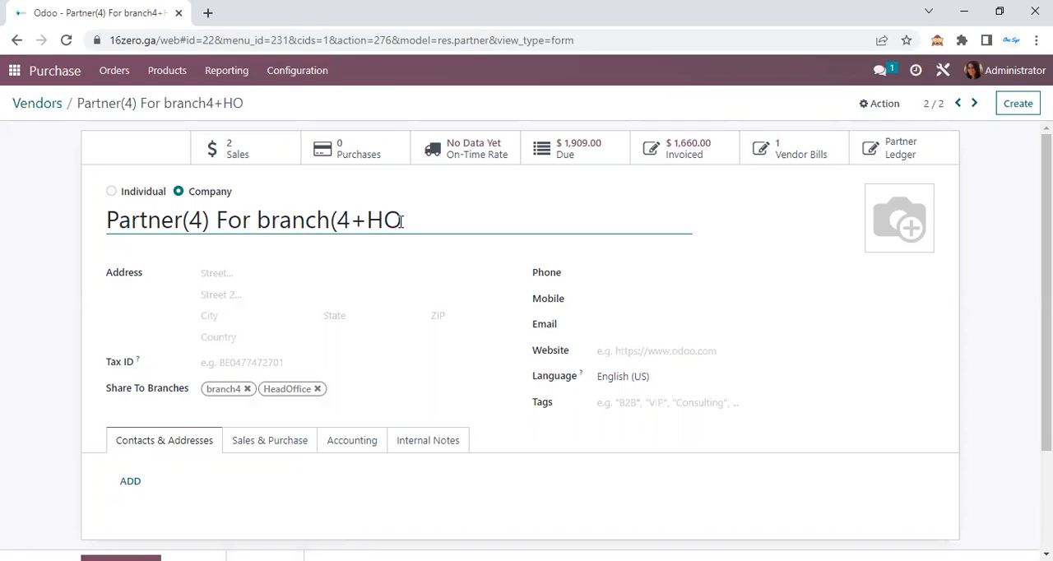
click(320, 392)
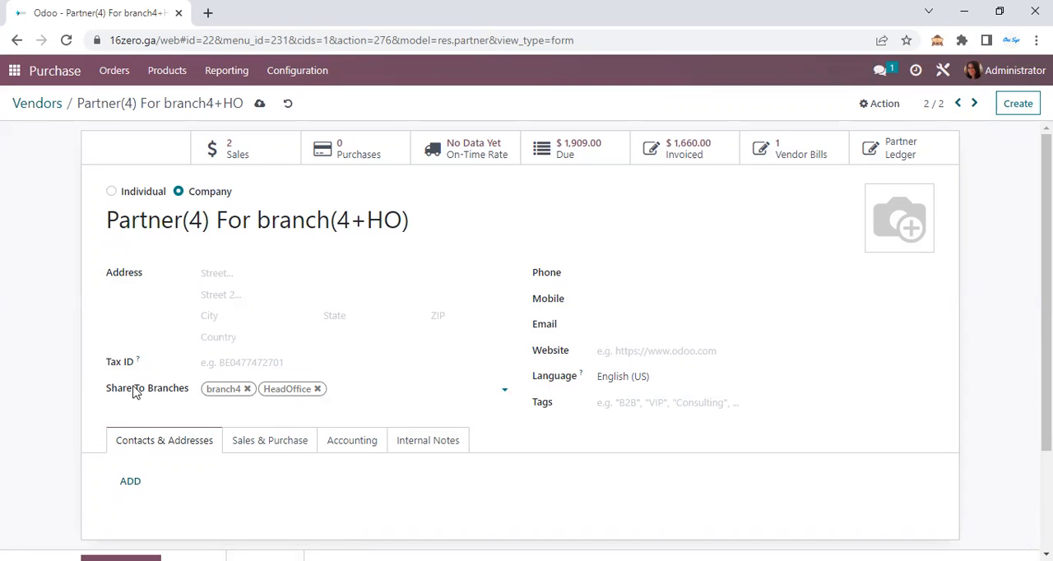
click(259, 104)
Open the record "Vendor for all Branches" and check its Share To Branches setting
click(49, 105)
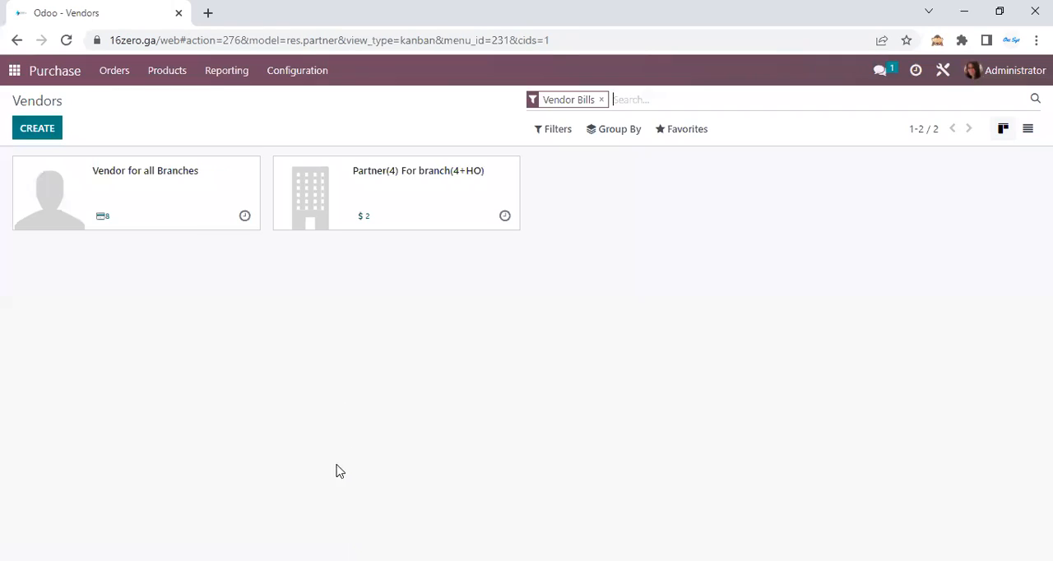
click(154, 191)
drag(160, 218, 371, 223)
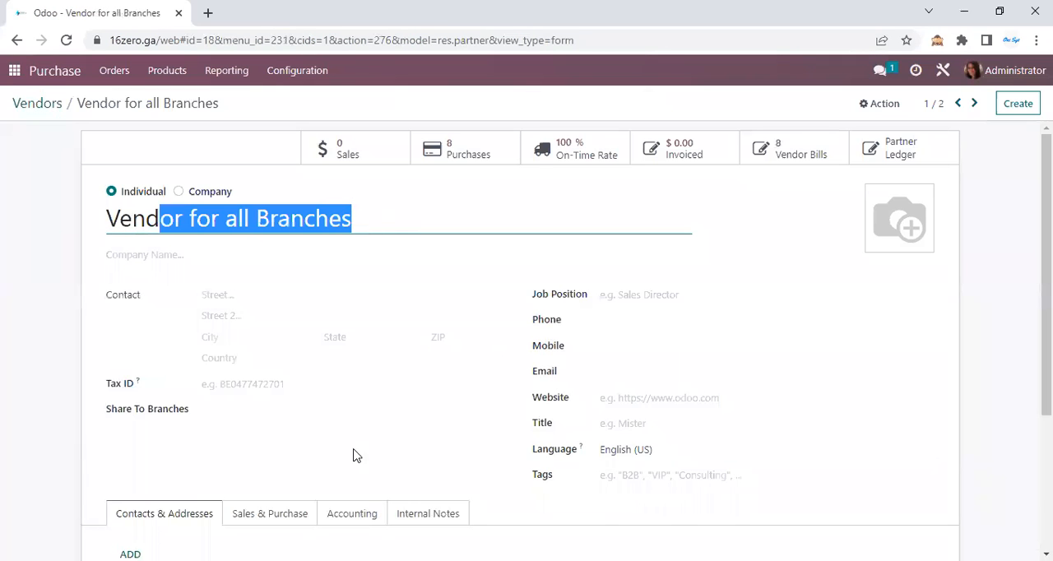
drag(185, 421, 92, 415)
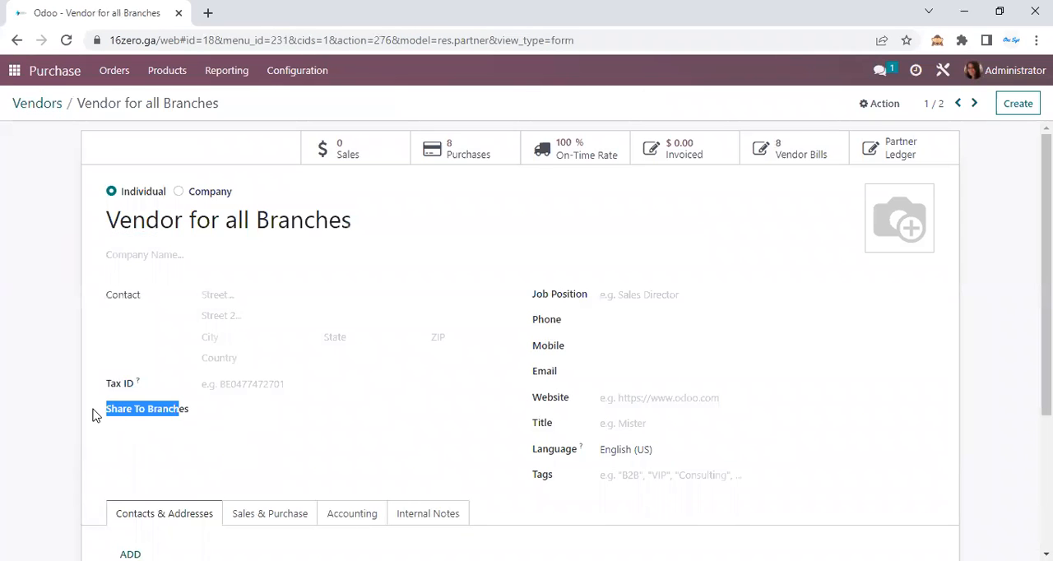
Open the Sales customers and view the branch sharing of Partner(4) For branch(4+HO)
click(11, 75)
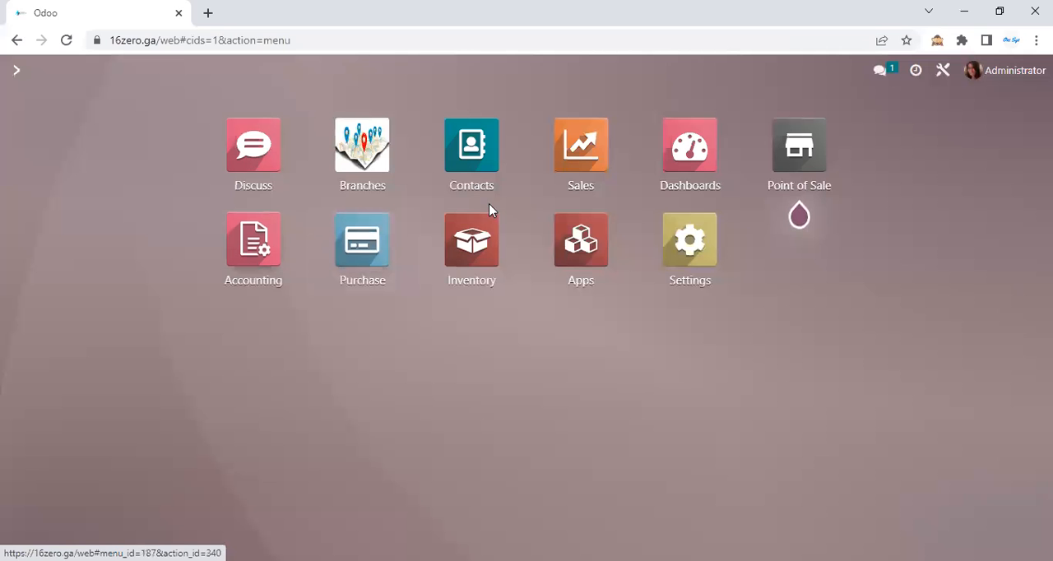
click(578, 191)
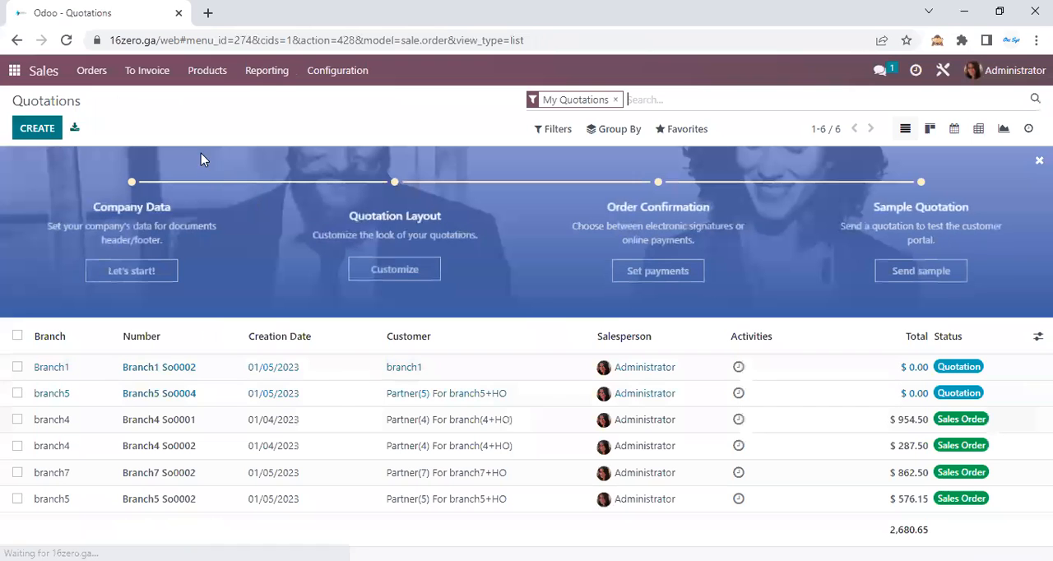
click(90, 71)
click(116, 163)
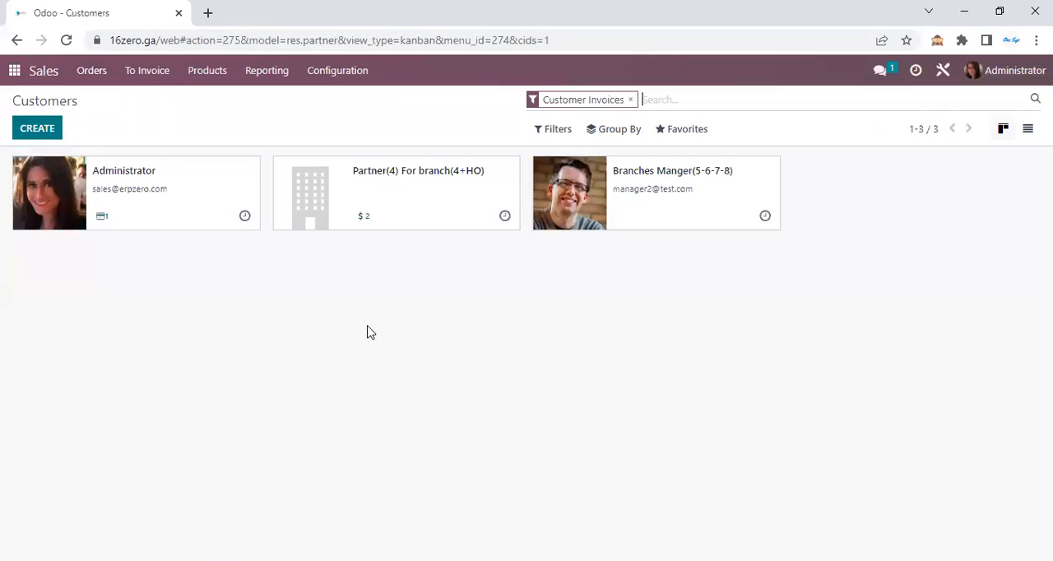
click(438, 190)
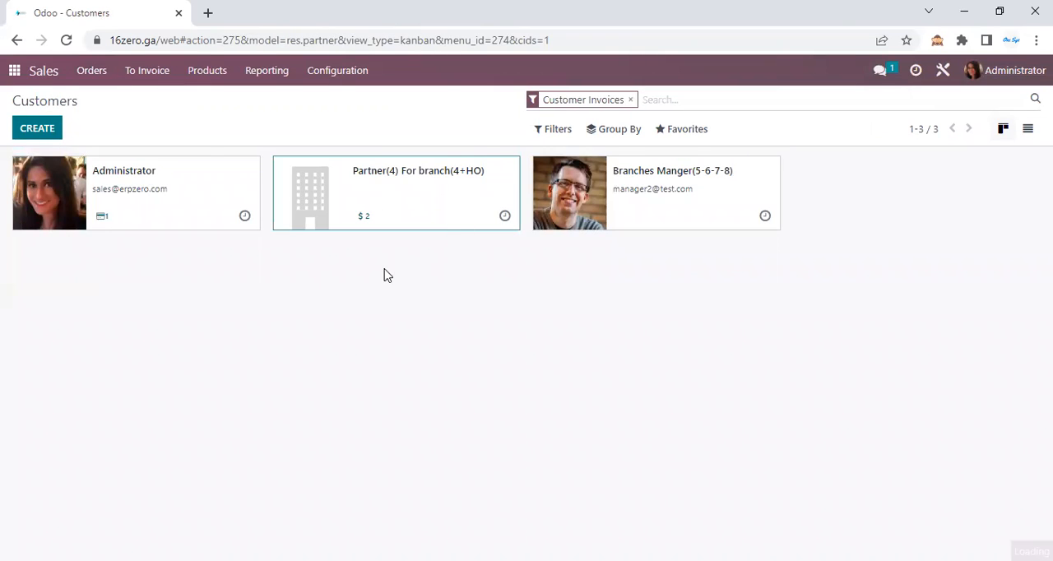
click(191, 222)
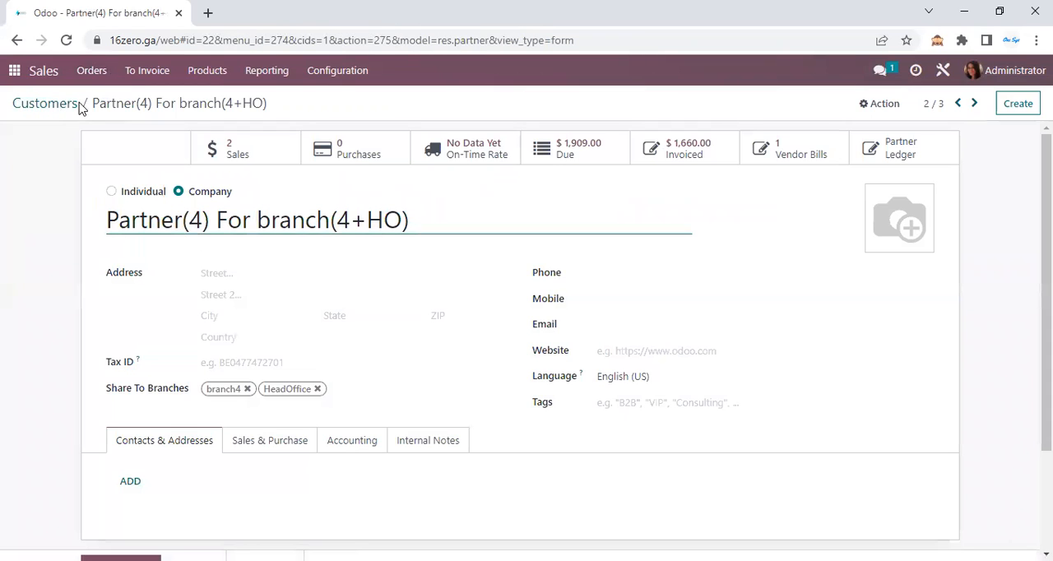
Check the branch sharing of the customer Branches Manger(5-6-7-8), and return to the customer list
click(138, 149)
click(691, 206)
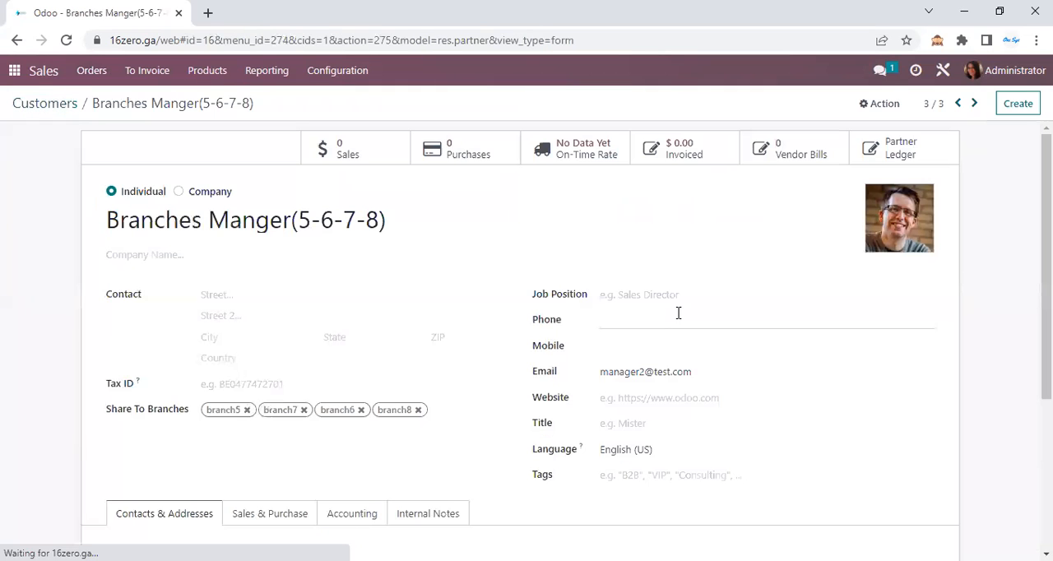
drag(395, 215, 112, 220)
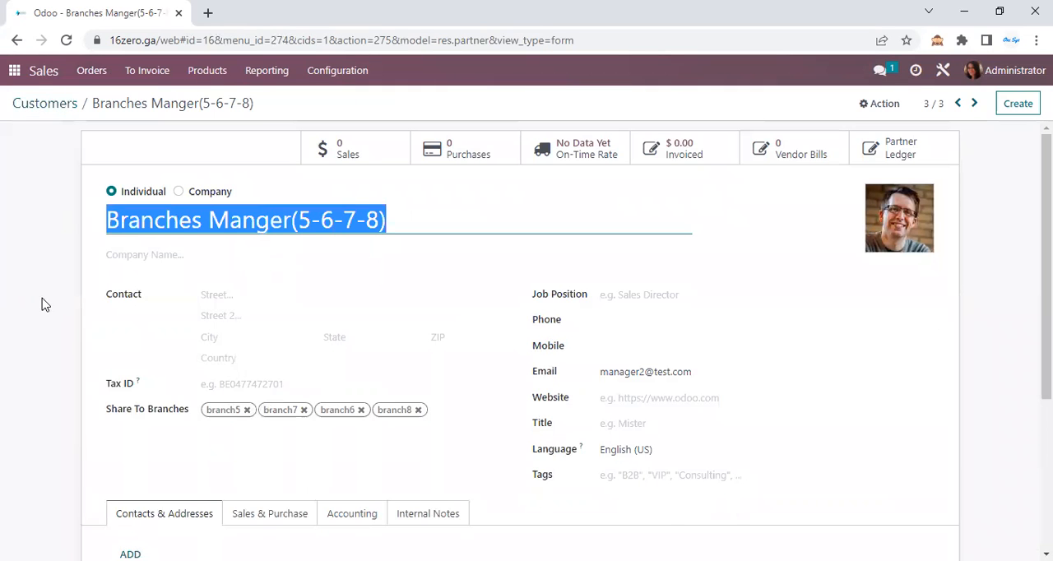
click(71, 103)
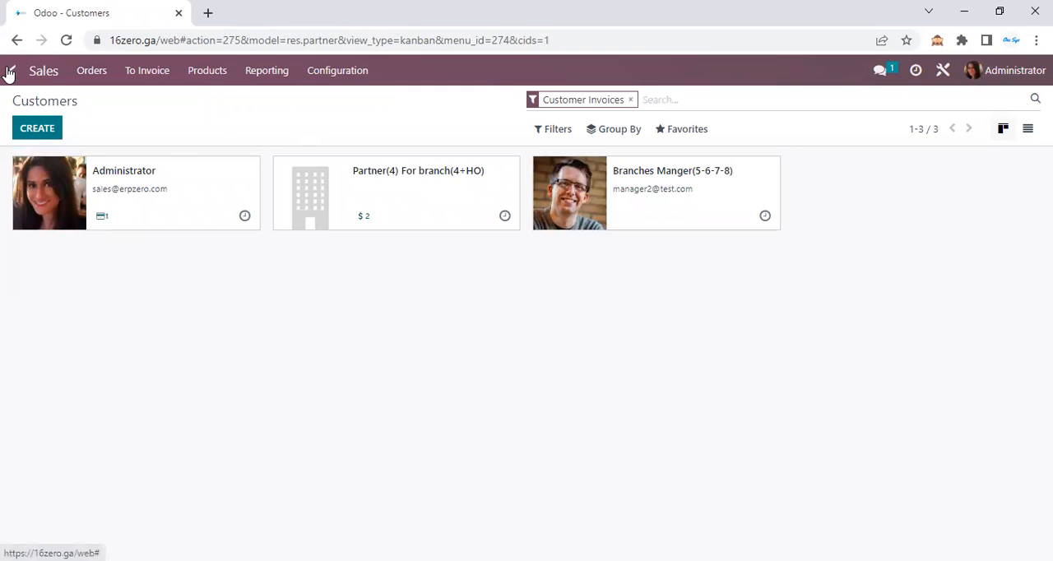
Create a new sales order from the Sales Orders list
click(92, 71)
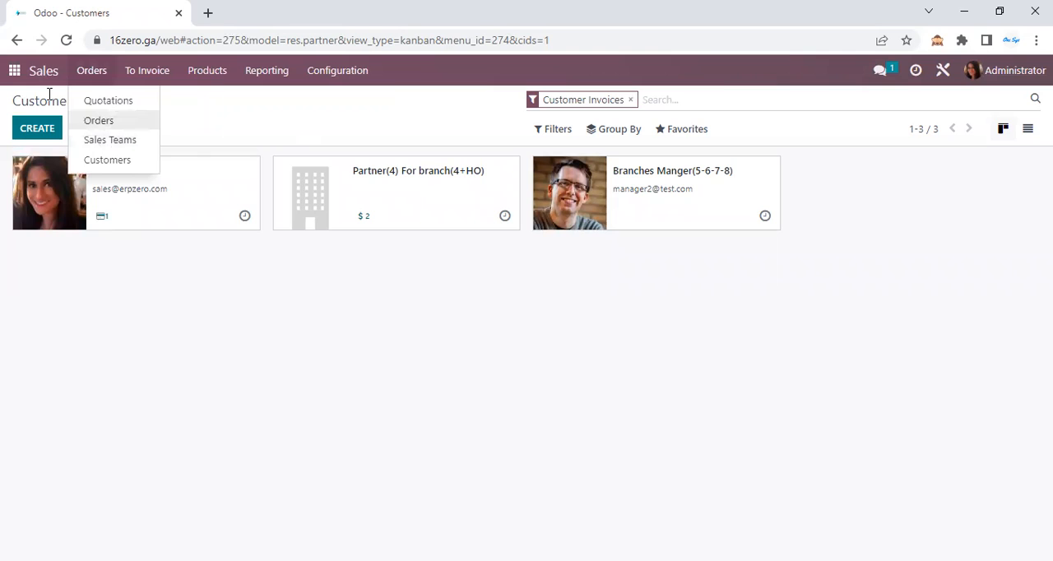
right_click(121, 128)
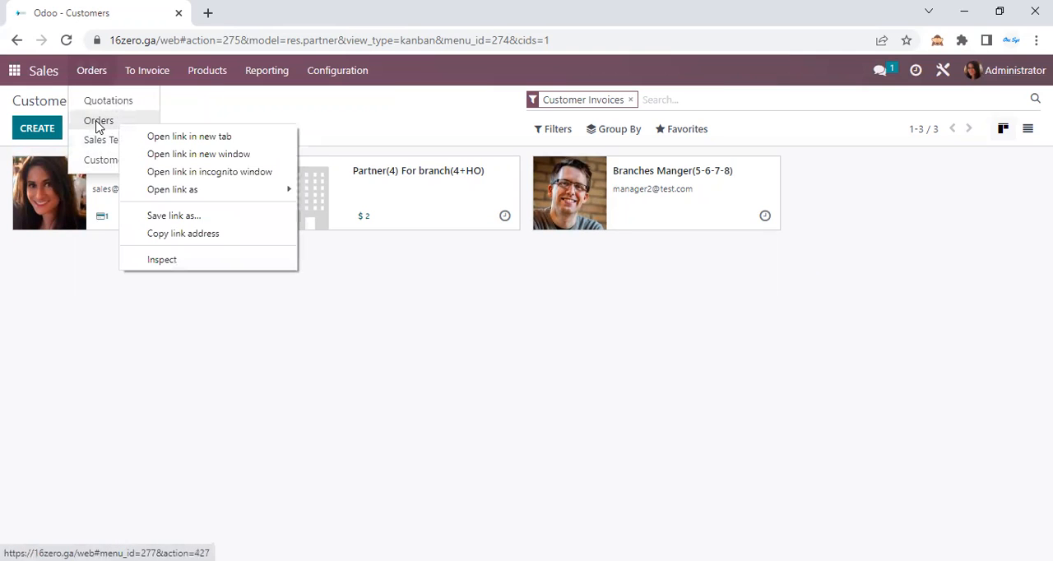
click(97, 123)
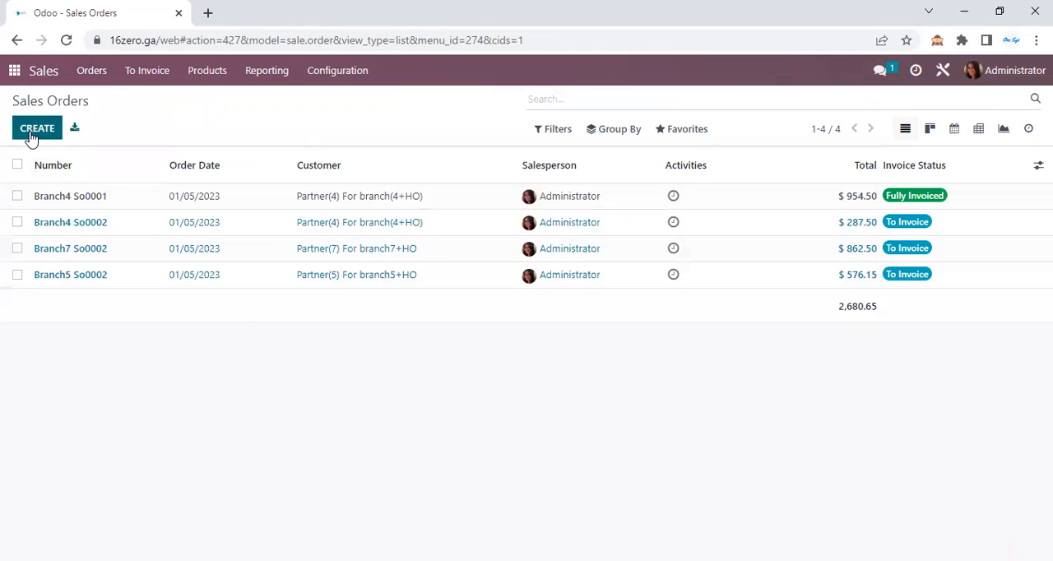
click(31, 137)
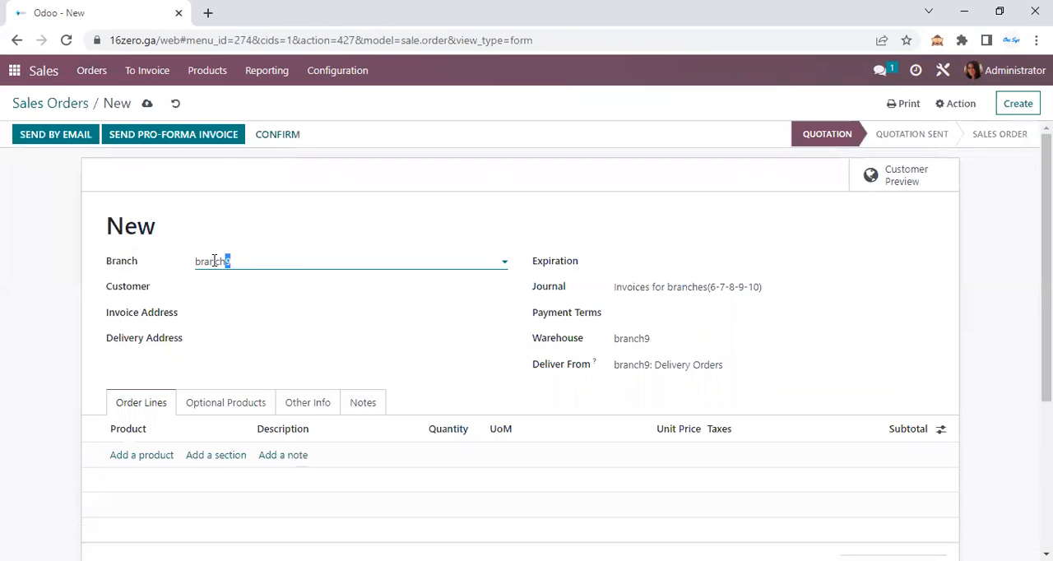
key(Tab)
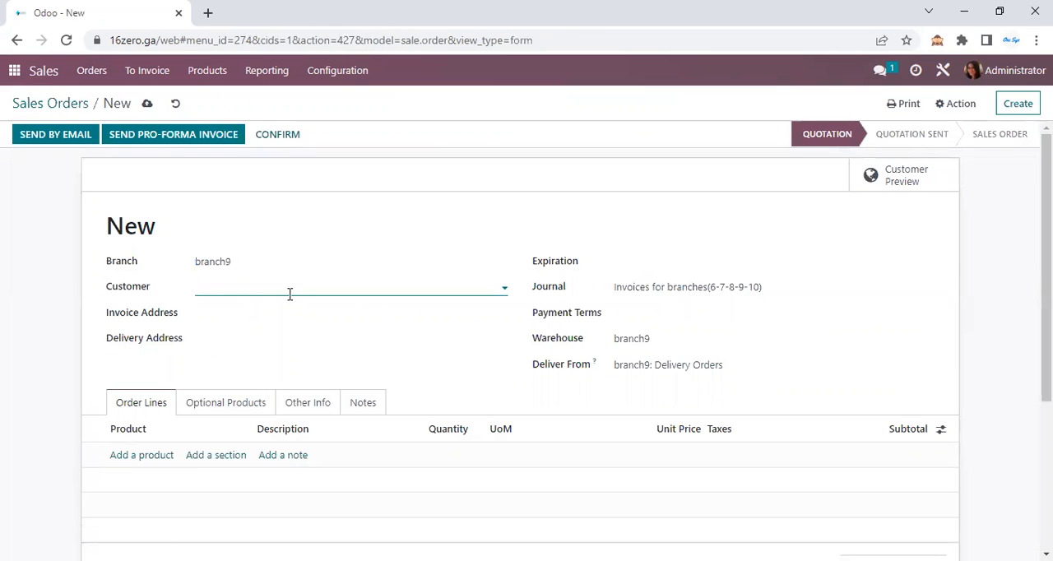
Set the new order's branch to branch4 and review the filled-in customer, invoice address and delivery address
click(290, 293)
click(259, 265)
click(251, 283)
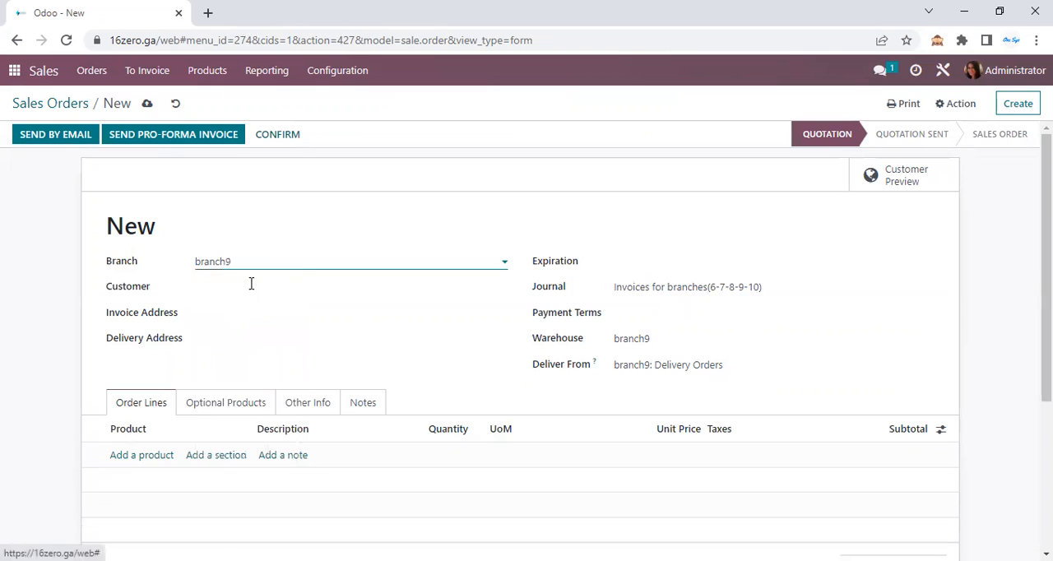
drag(323, 285, 178, 288)
drag(324, 312, 79, 318)
drag(333, 340, 93, 339)
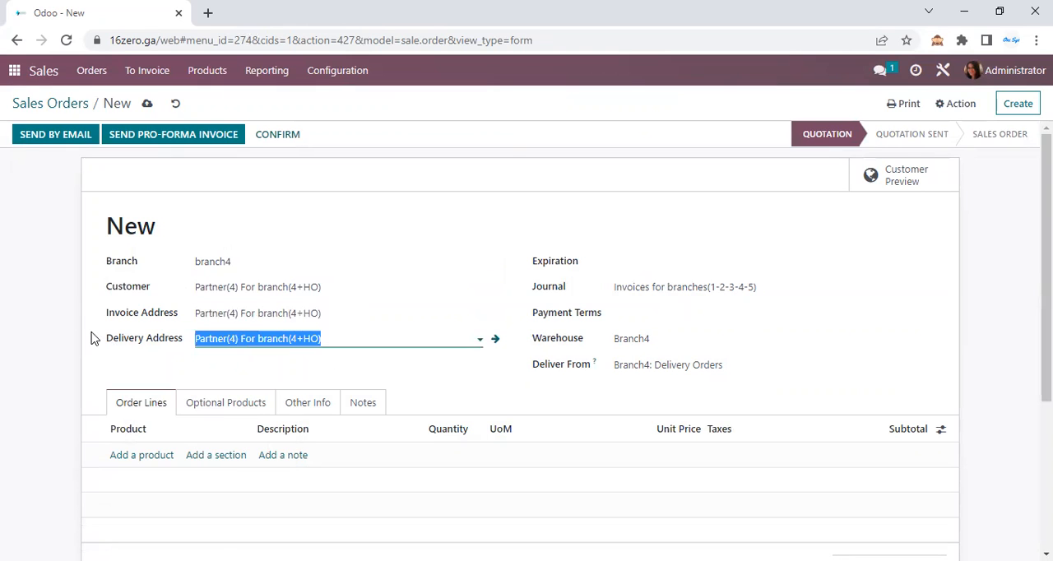
Review the partners offered for the order's invoice address, delivery address and customer under branch4
click(278, 307)
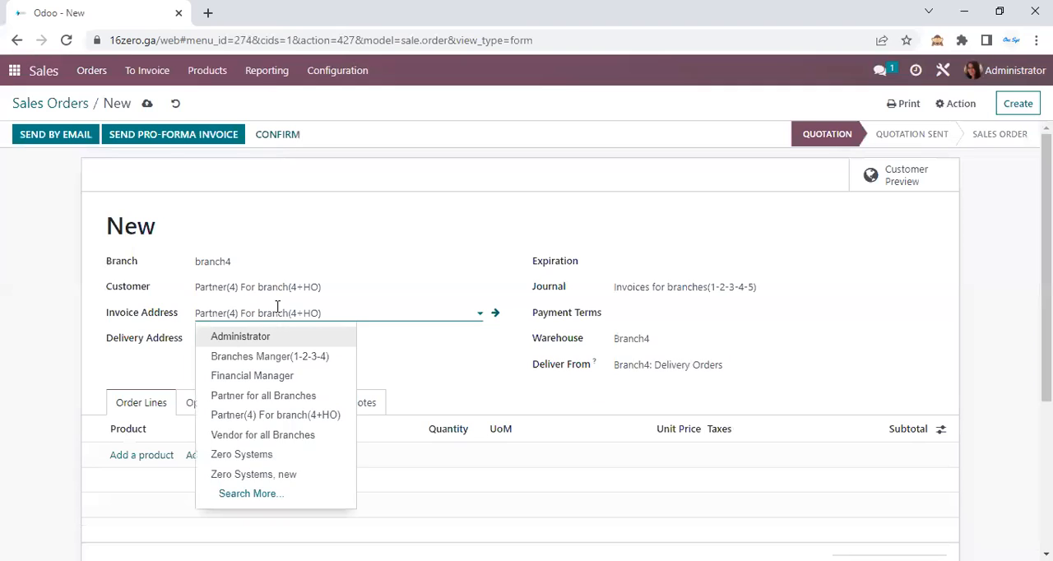
click(277, 307)
click(334, 349)
click(312, 331)
click(283, 286)
click(283, 284)
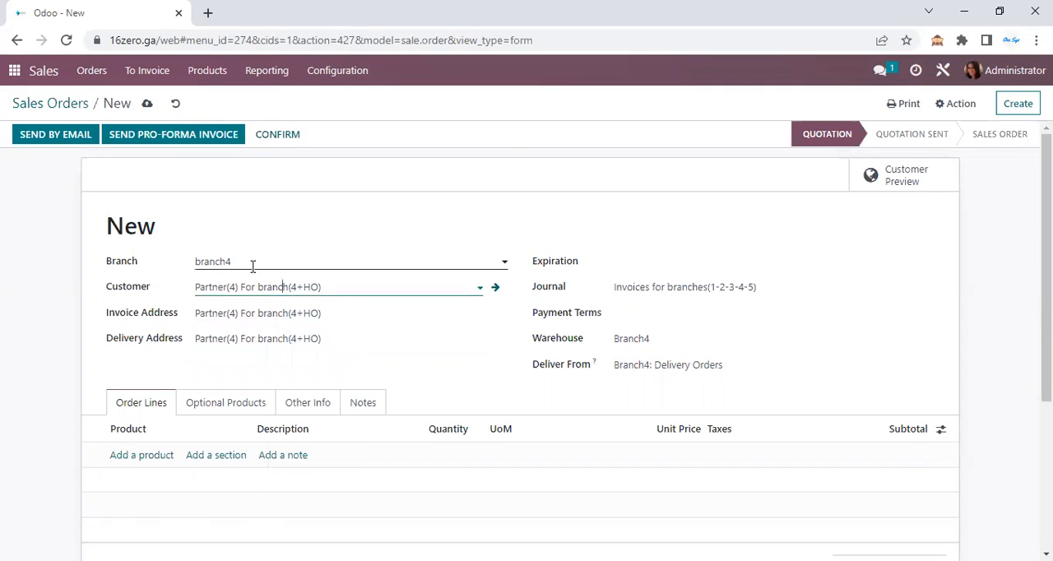
Set the order's branch to branch5 and choose Branches Manger(5-6-7-8) as the customer
click(253, 263)
click(245, 306)
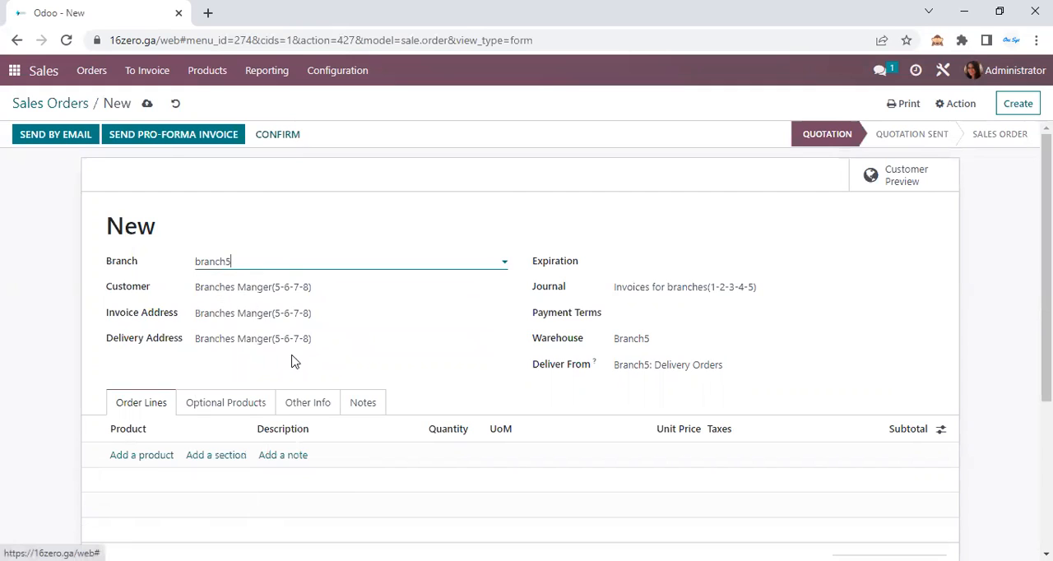
click(297, 282)
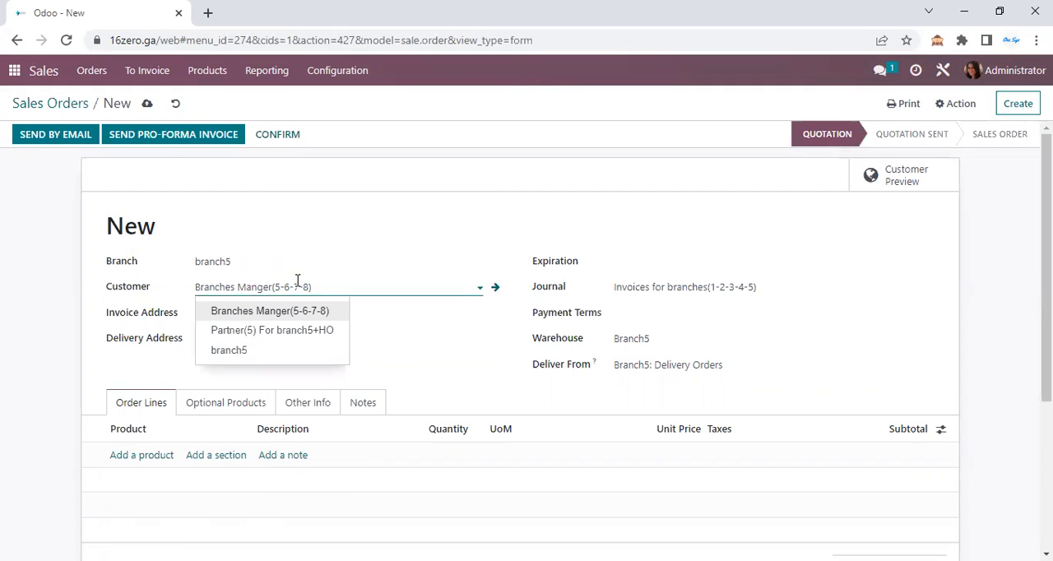
click(297, 308)
Set the order's branch to branch7 and review the customers offered for it
click(254, 259)
click(251, 325)
click(313, 289)
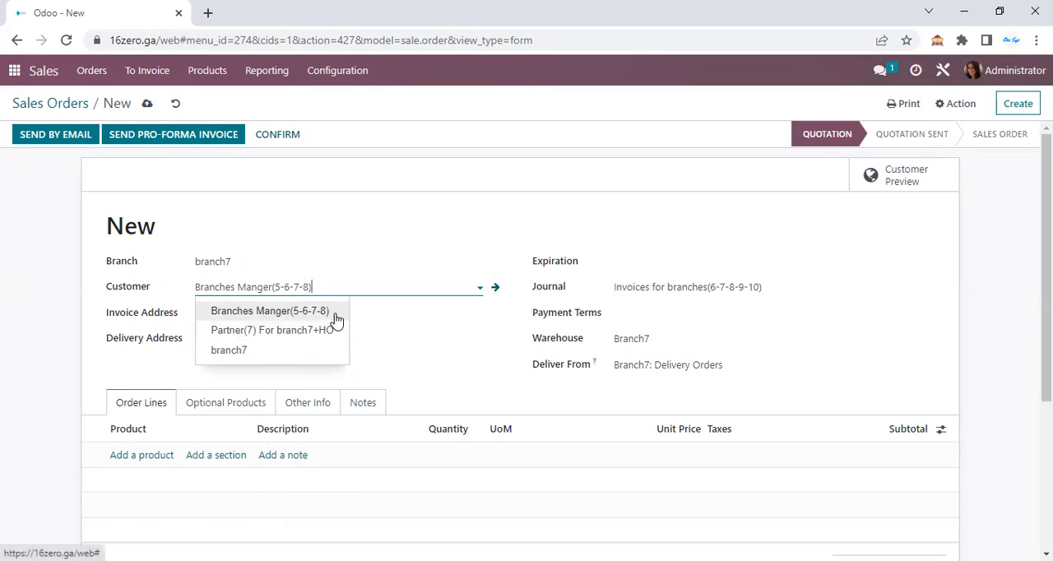
click(261, 332)
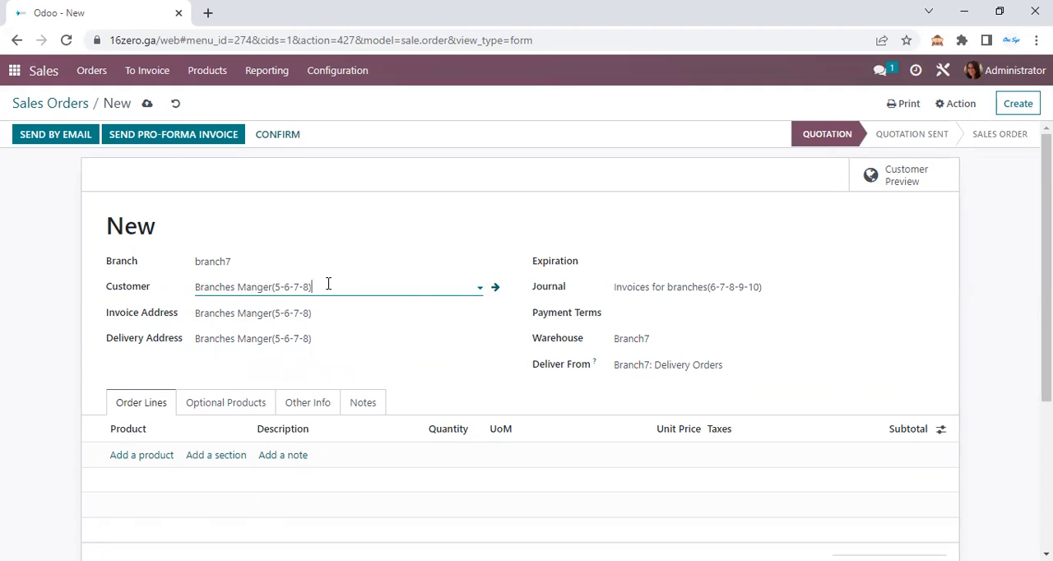
Review the branch7 order's customer and warehouse, and view the available Deliver From operation types
drag(327, 286, 93, 291)
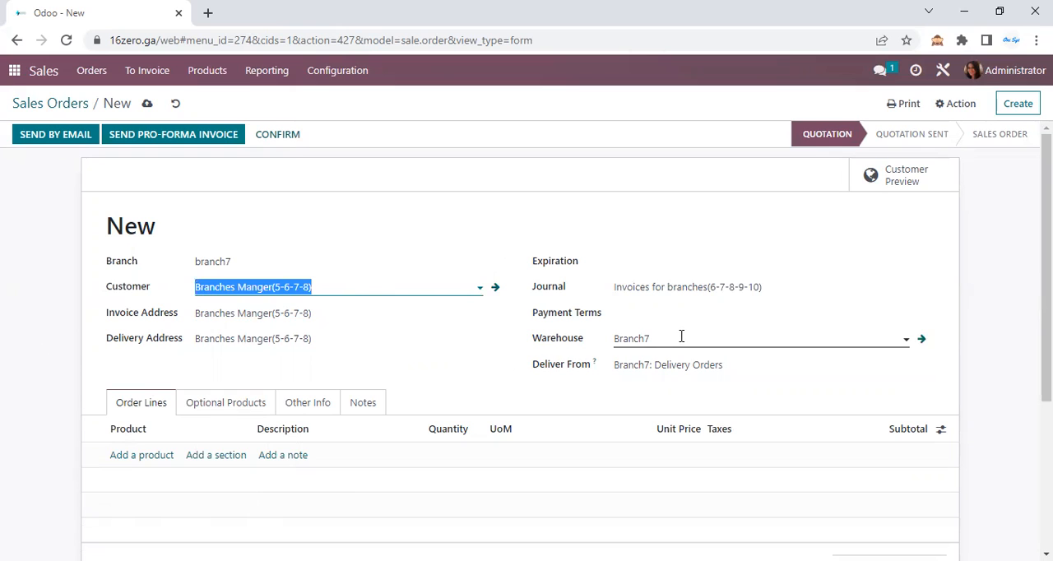
drag(682, 336, 540, 388)
click(669, 371)
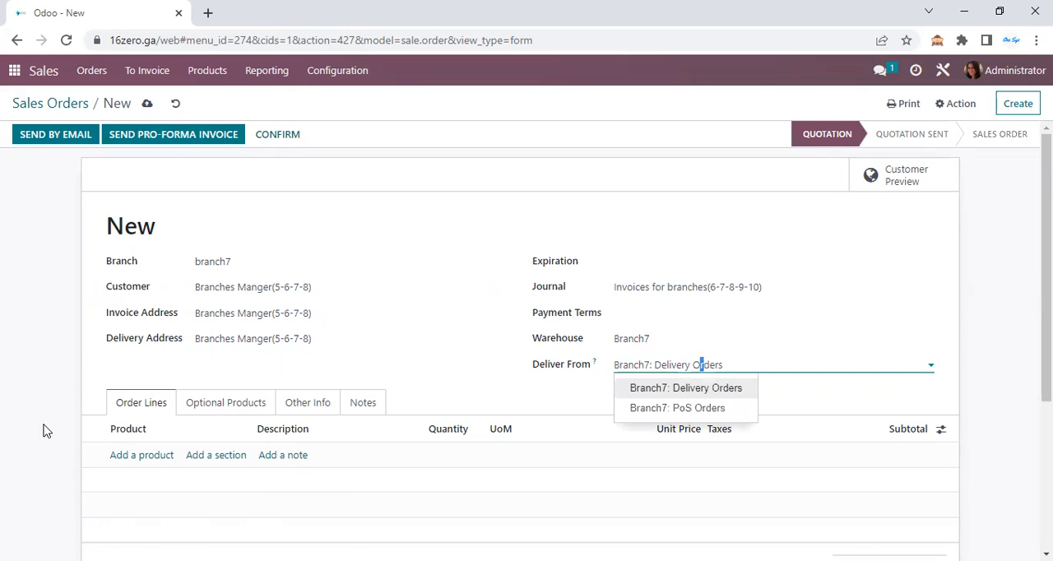
Review the products offered on a new order line for branch7
scroll(99, 411, down, 1)
click(147, 384)
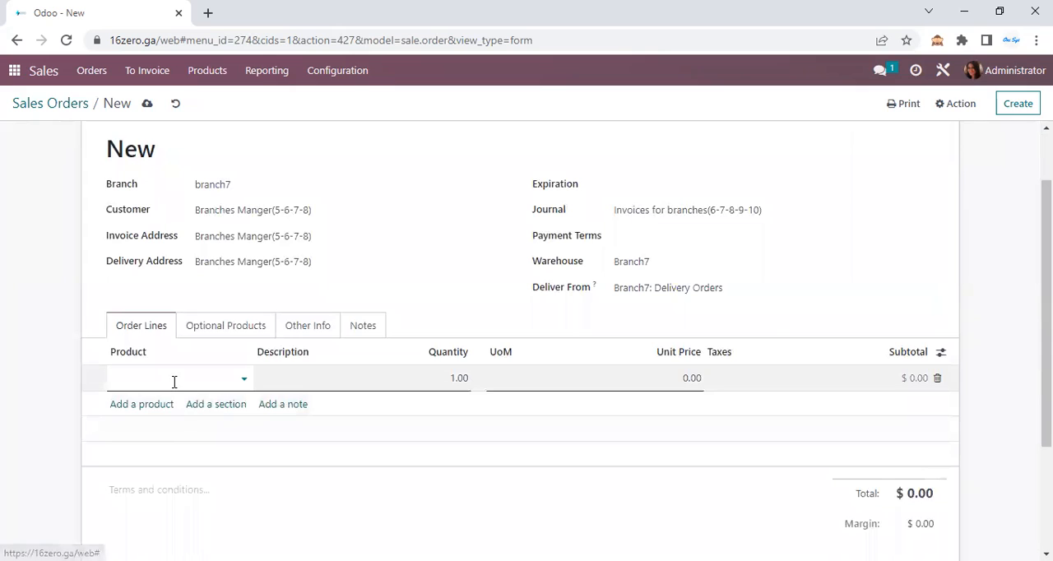
click(174, 380)
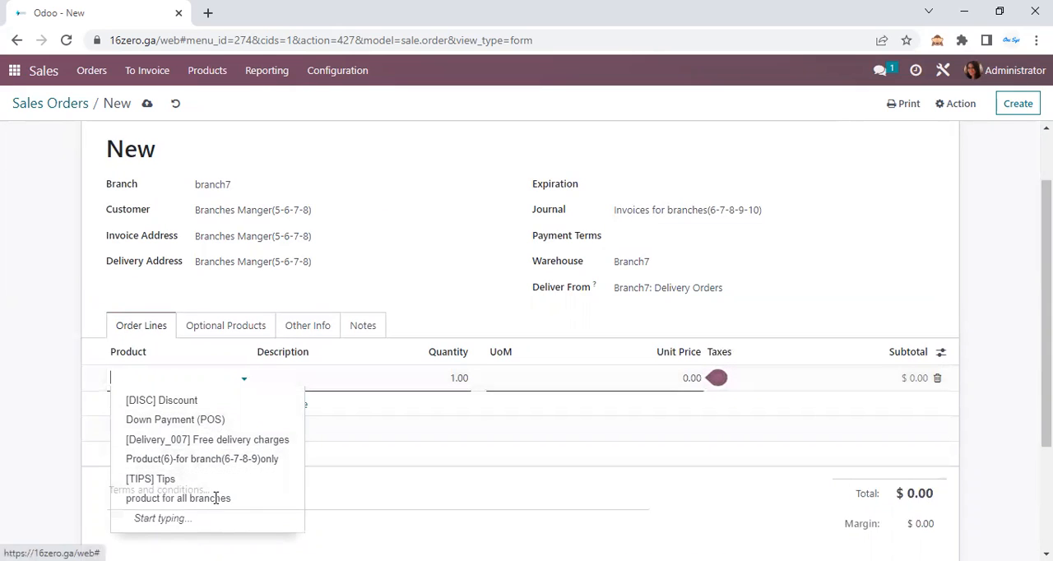
click(40, 322)
scroll(354, 313, up, 2)
Switch the order's branch between branch4 and branch7 and compare the customer filled in for each
click(252, 262)
click(235, 376)
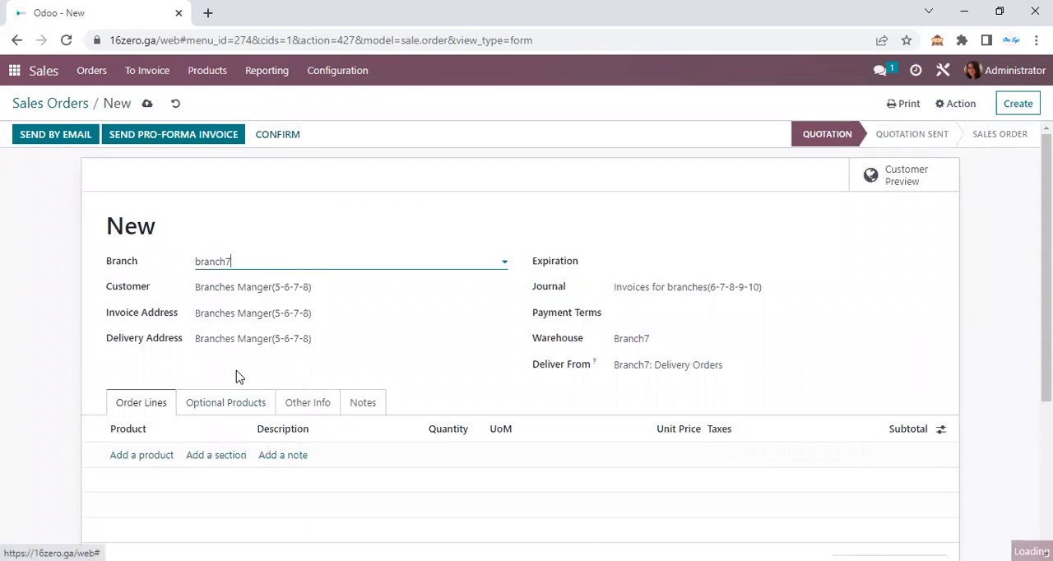
click(336, 287)
triple_click(252, 287)
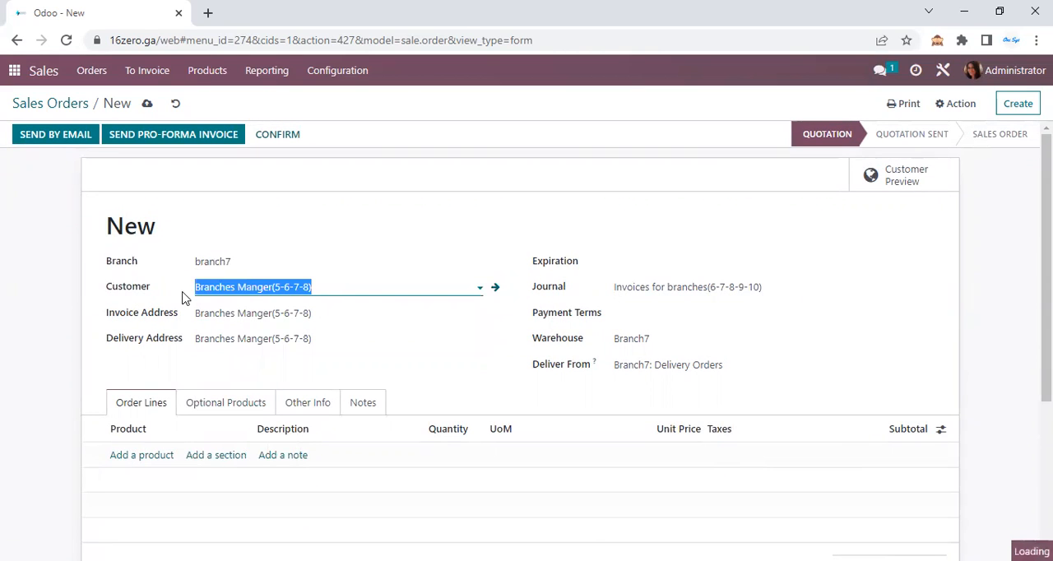
click(231, 261)
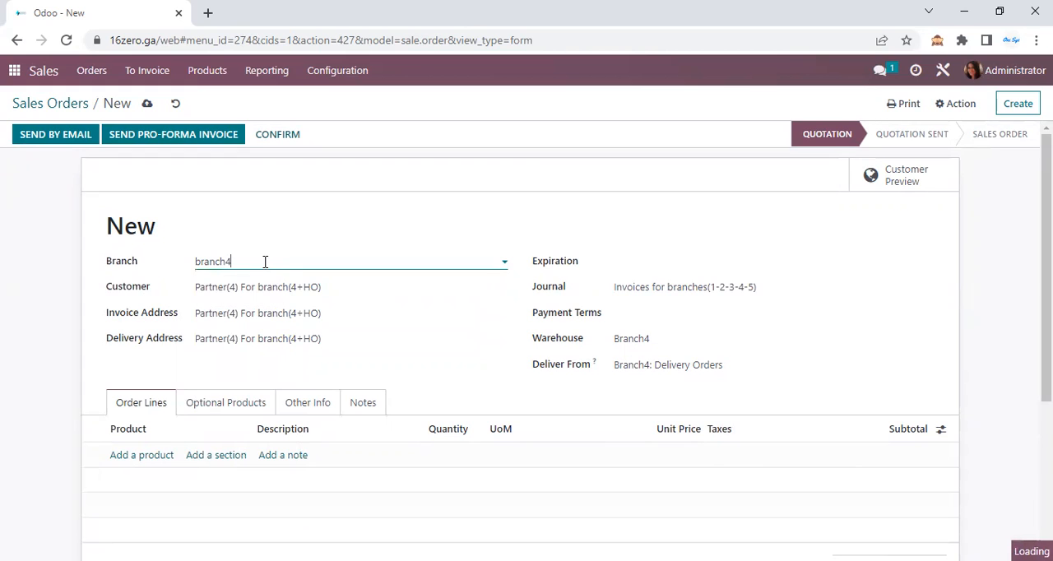
click(265, 261)
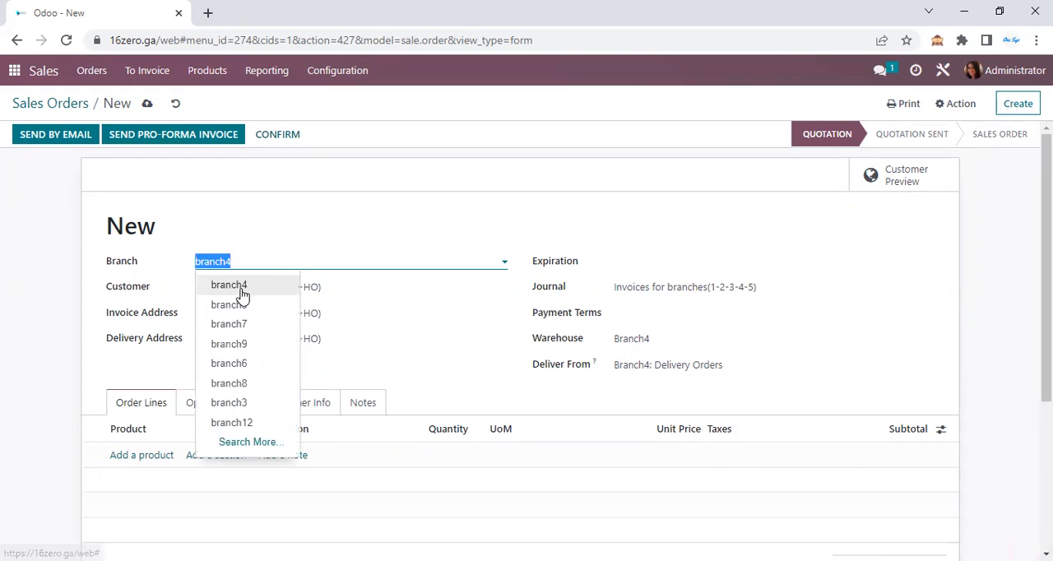
click(242, 290)
click(339, 284)
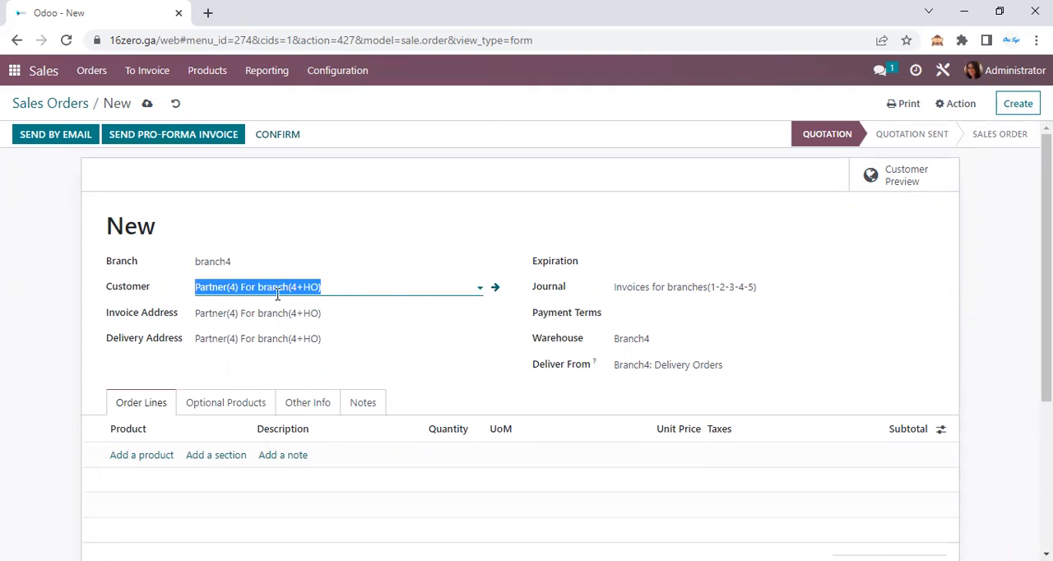
click(238, 261)
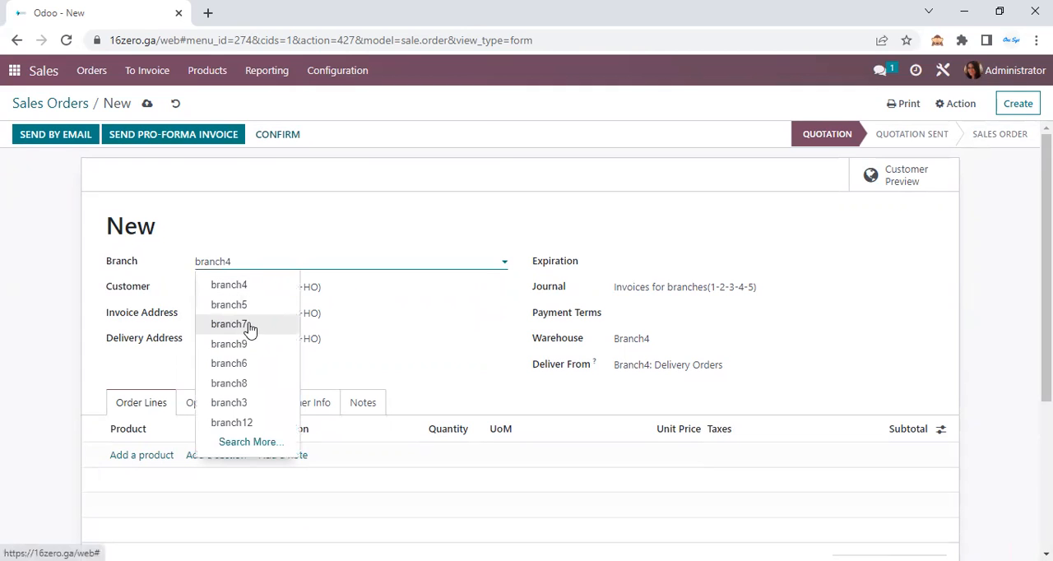
click(249, 326)
Set the order's branch to branch4 and review the products offered on a new order line
click(263, 259)
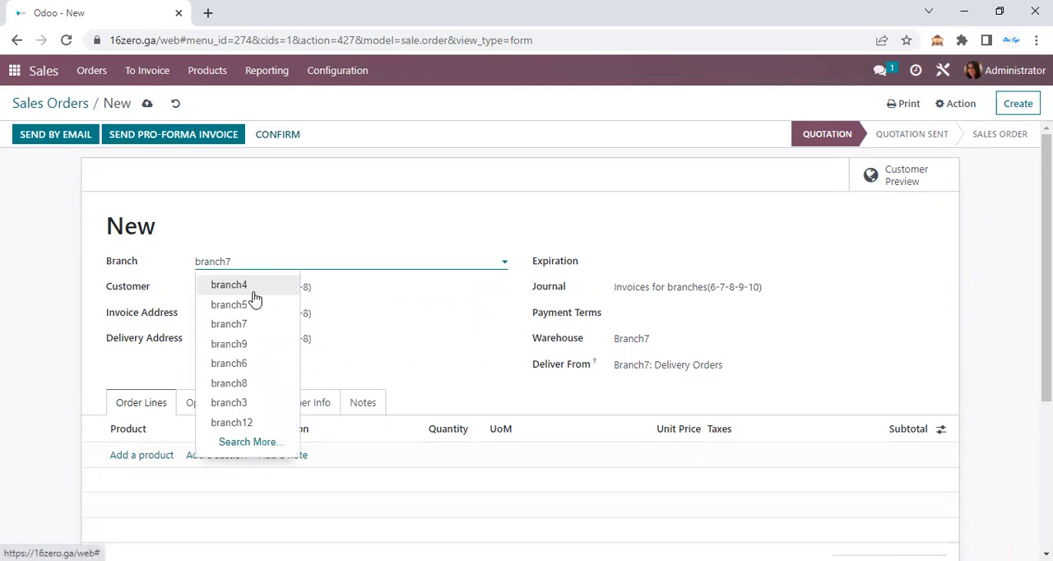
click(254, 289)
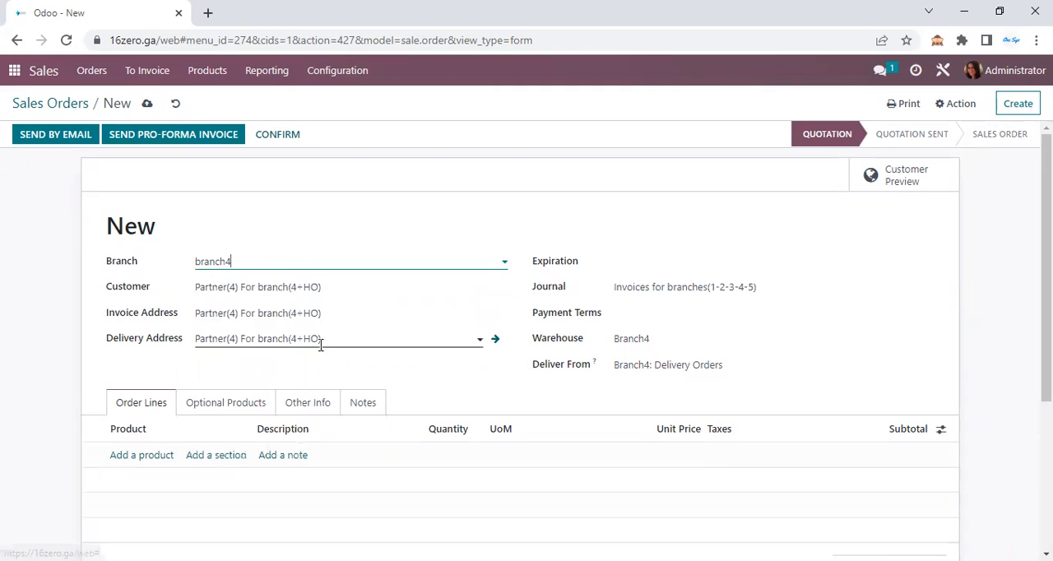
click(138, 456)
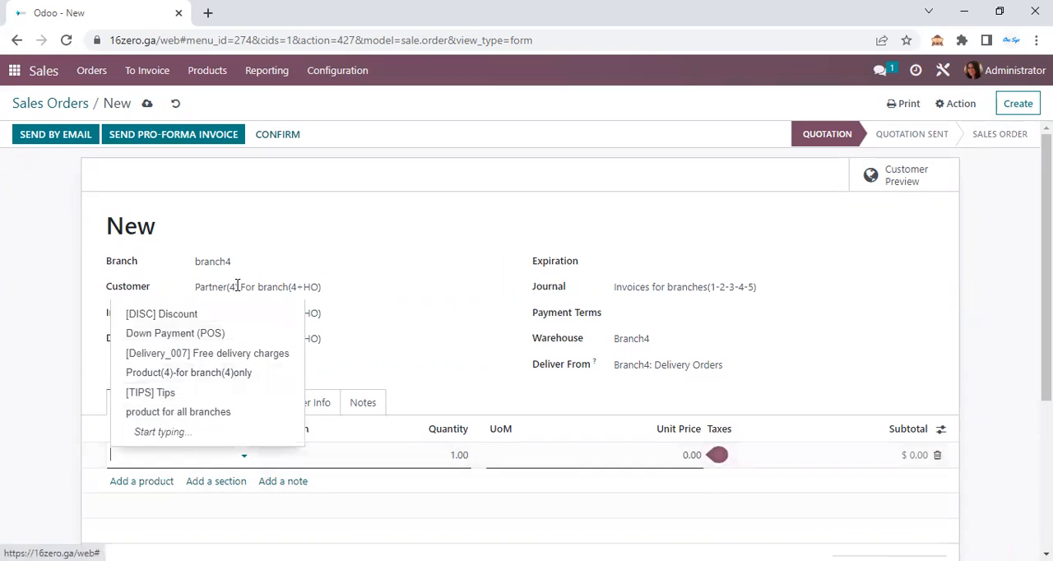
Set the order's branch to branch5 and review the products offered on a new order line
click(236, 261)
click(238, 304)
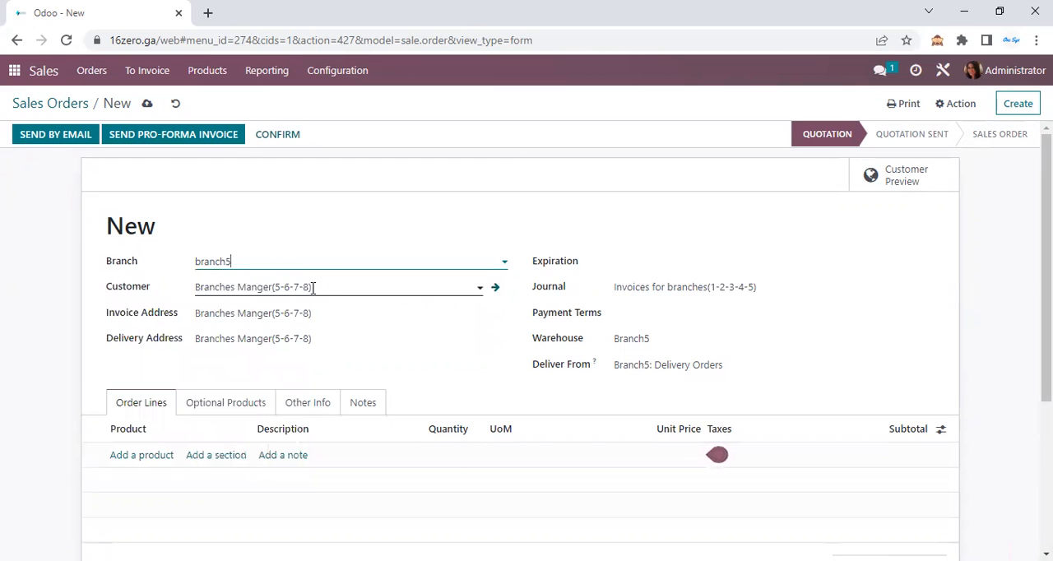
click(144, 456)
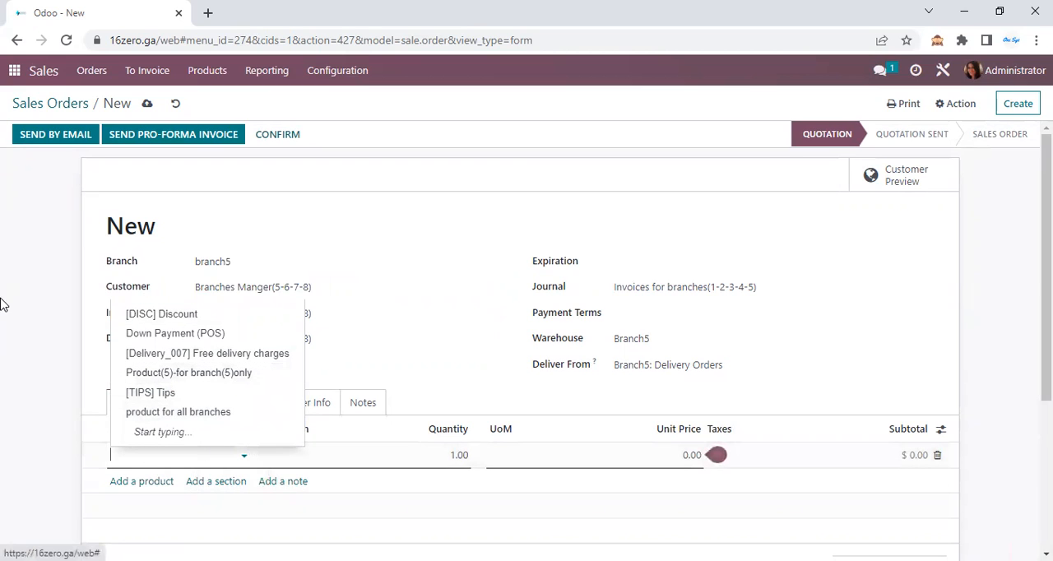
click(38, 103)
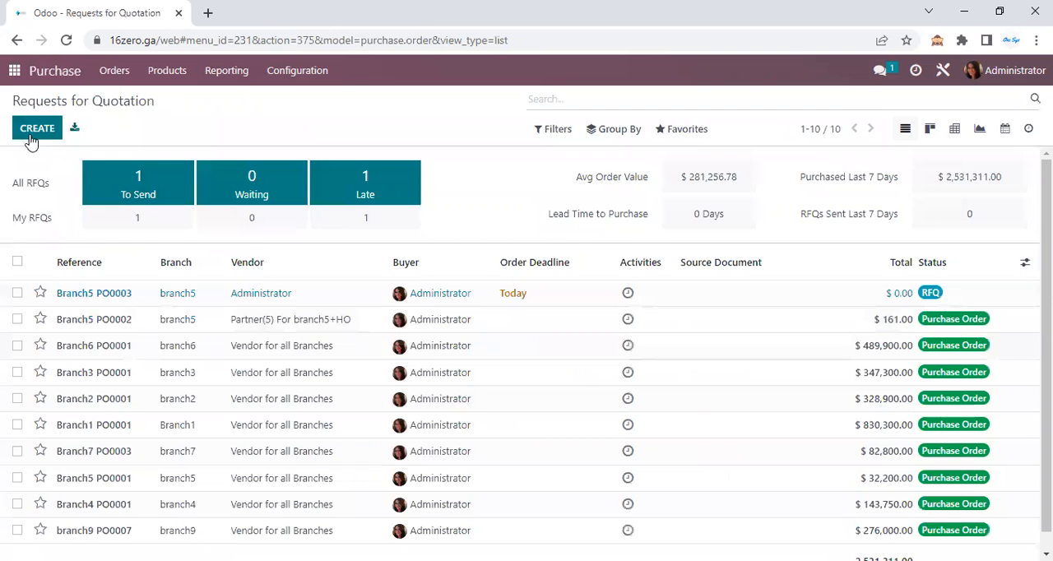
Switch to Purchase and create a request for quotation for branch5 with Branches Manger(5-6-7-8) as the vendor
click(31, 133)
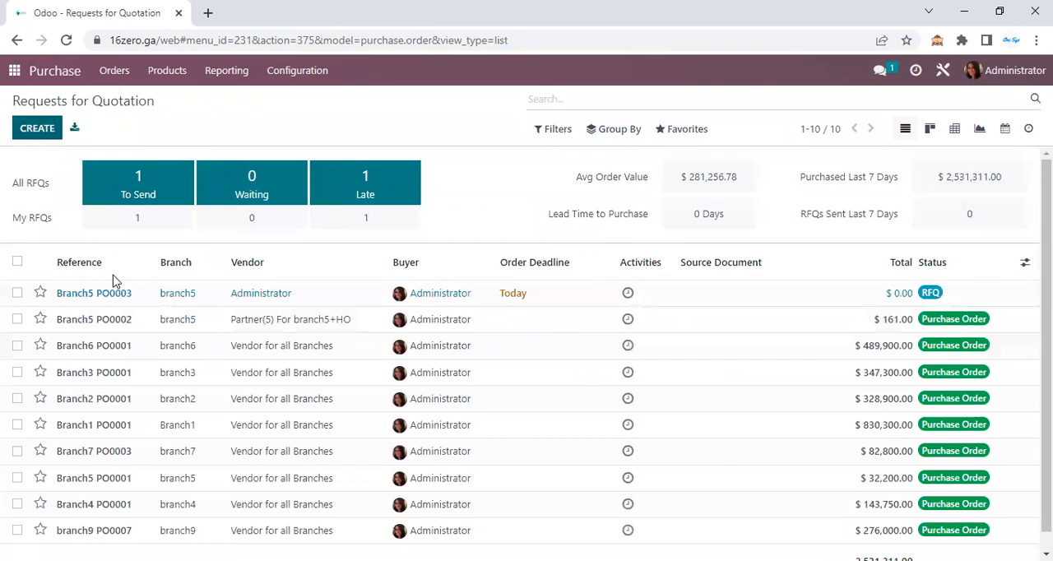
click(271, 244)
click(268, 294)
click(264, 240)
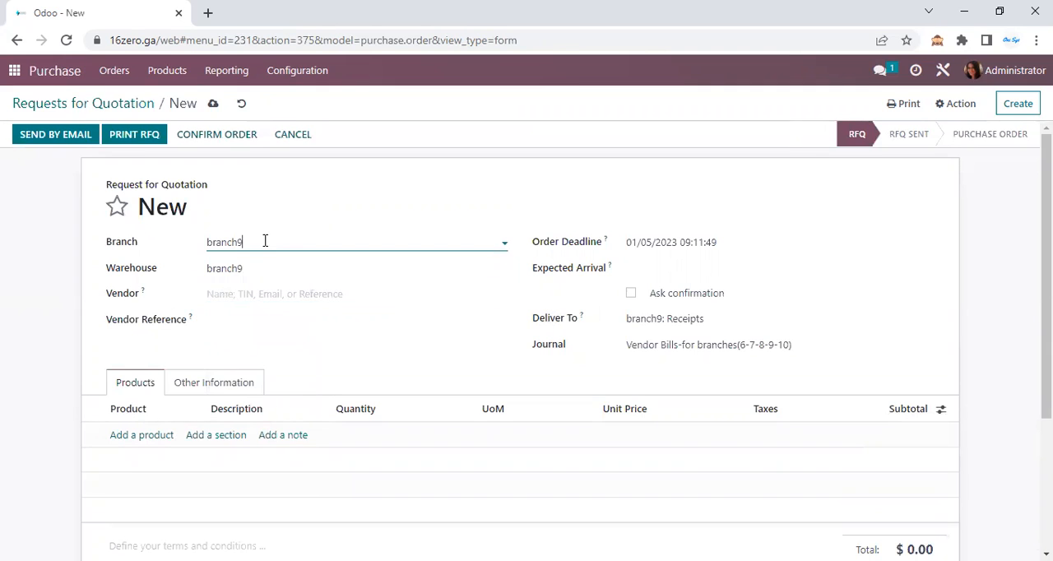
click(264, 302)
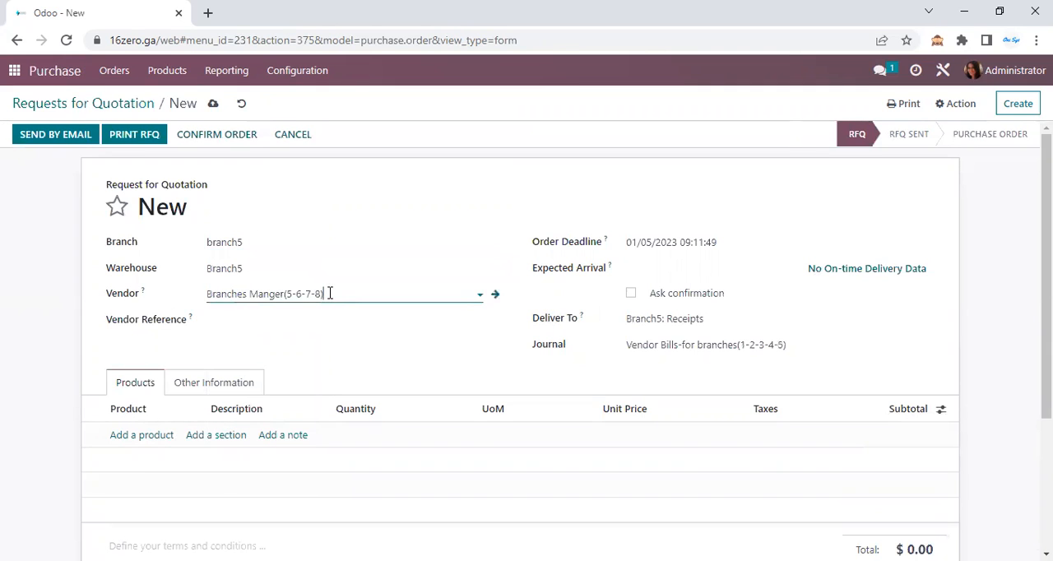
Check the request's vendor and review the products offered on a new line for branch5
drag(330, 294, 92, 296)
click(137, 440)
click(148, 436)
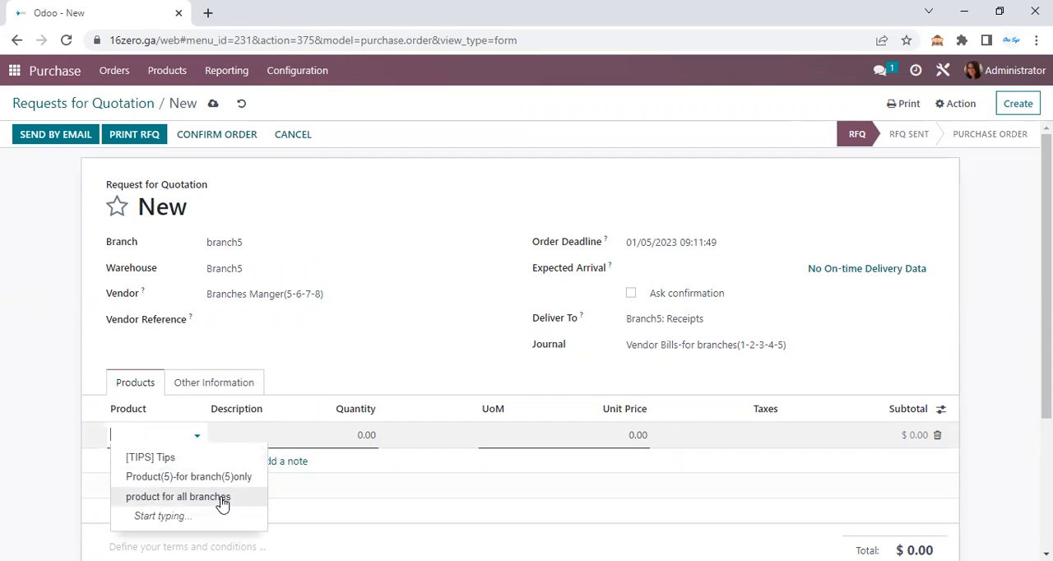
Switch to Accounting, create a customer payment and review the customers offered for branch9
click(15, 71)
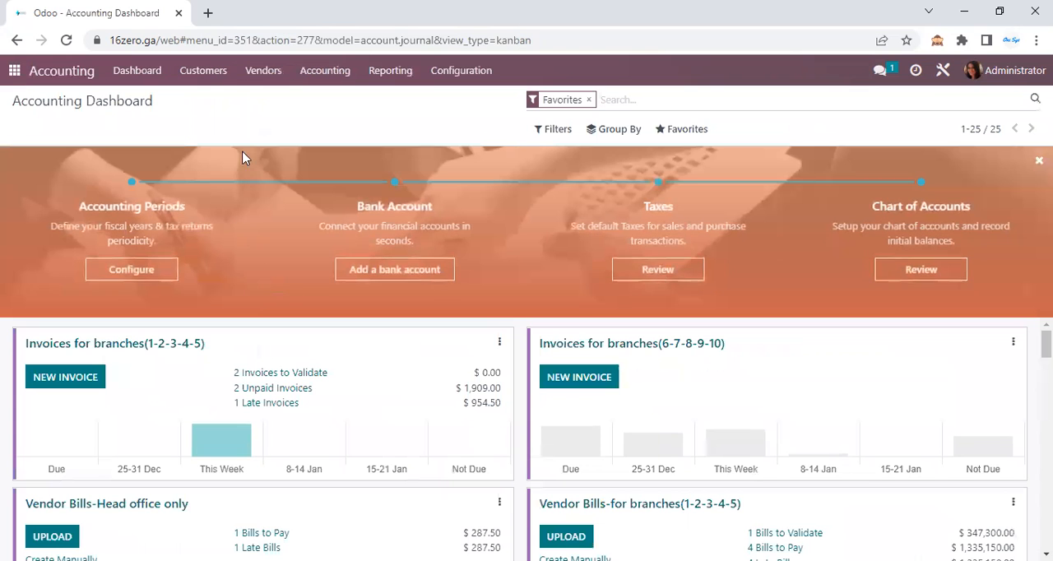
click(206, 73)
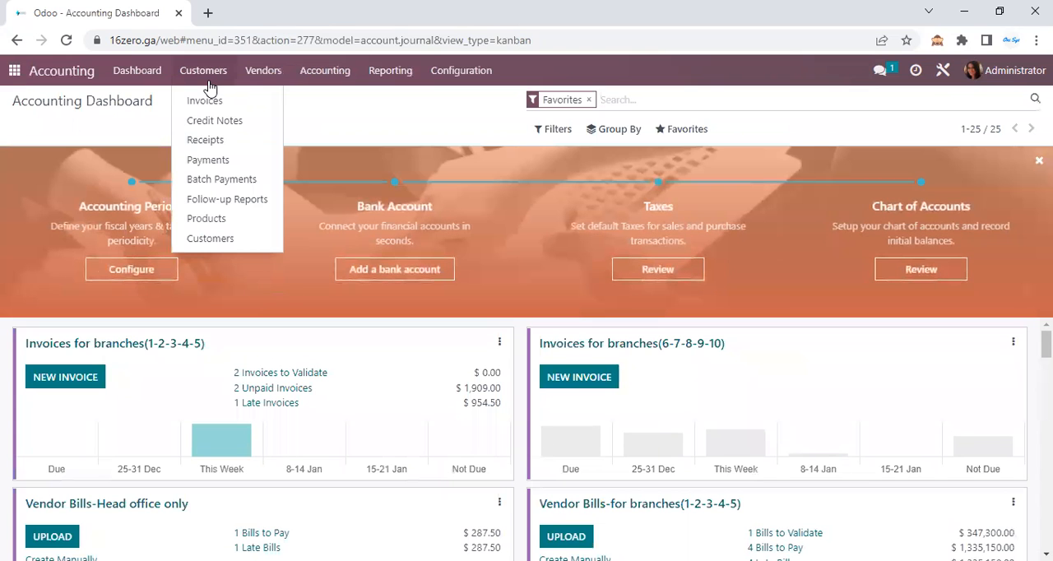
click(239, 160)
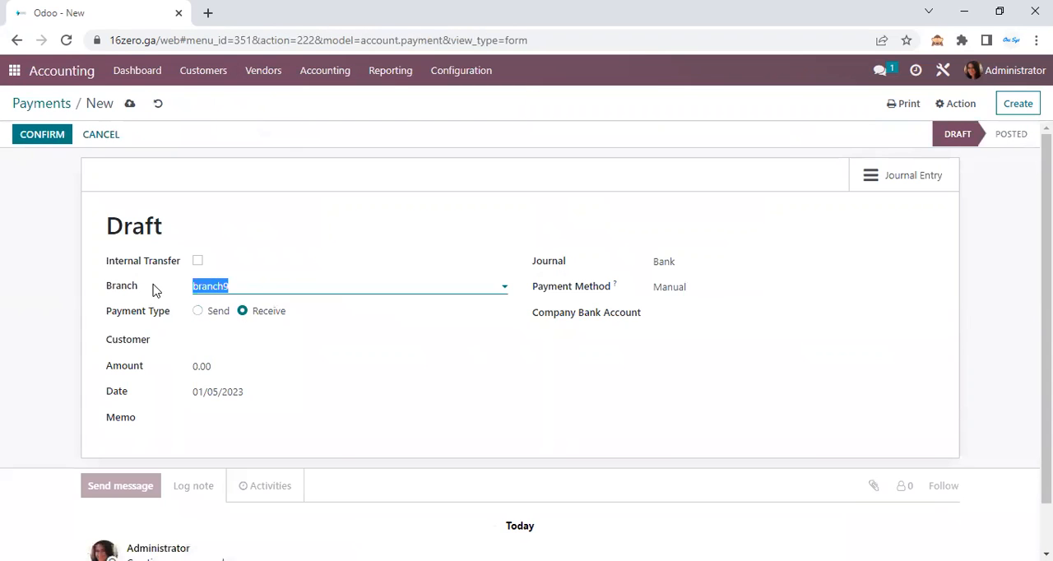
click(233, 347)
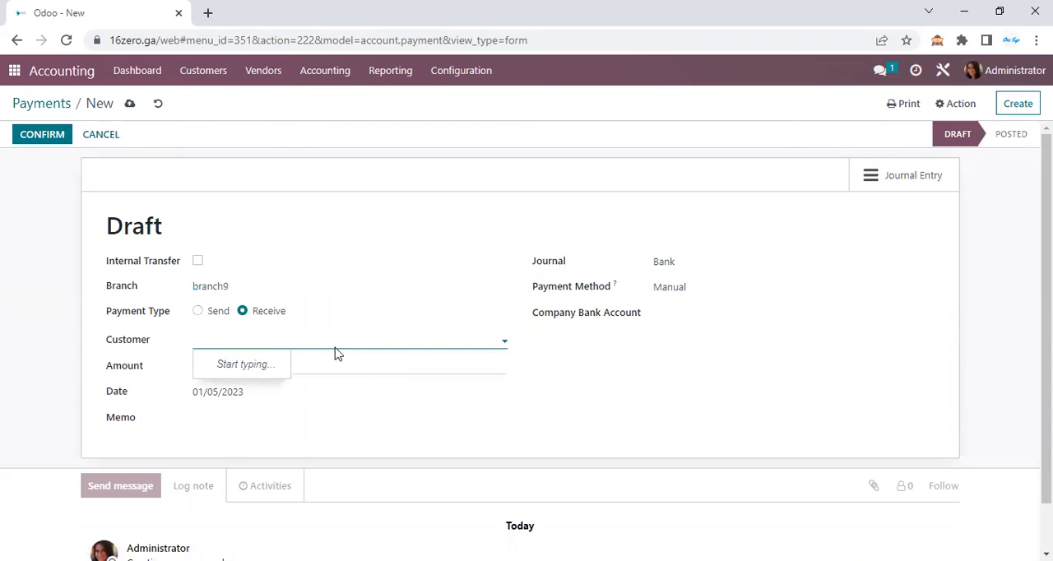
Set the payment's branch to branch4 and then to branch5, reviewing the customers offered for each
click(255, 290)
click(250, 313)
click(222, 339)
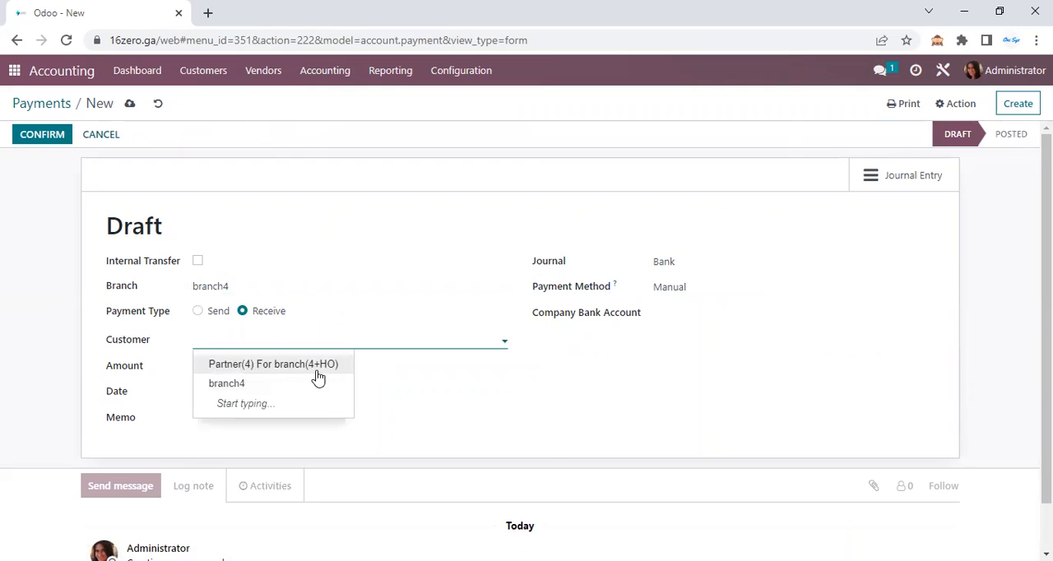
click(247, 287)
click(242, 332)
click(250, 342)
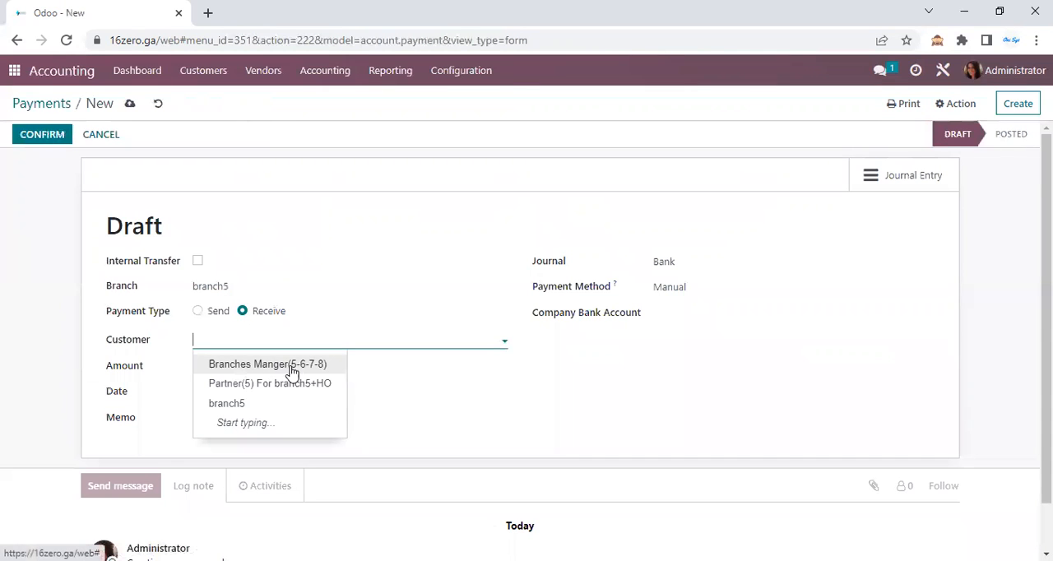
click(30, 107)
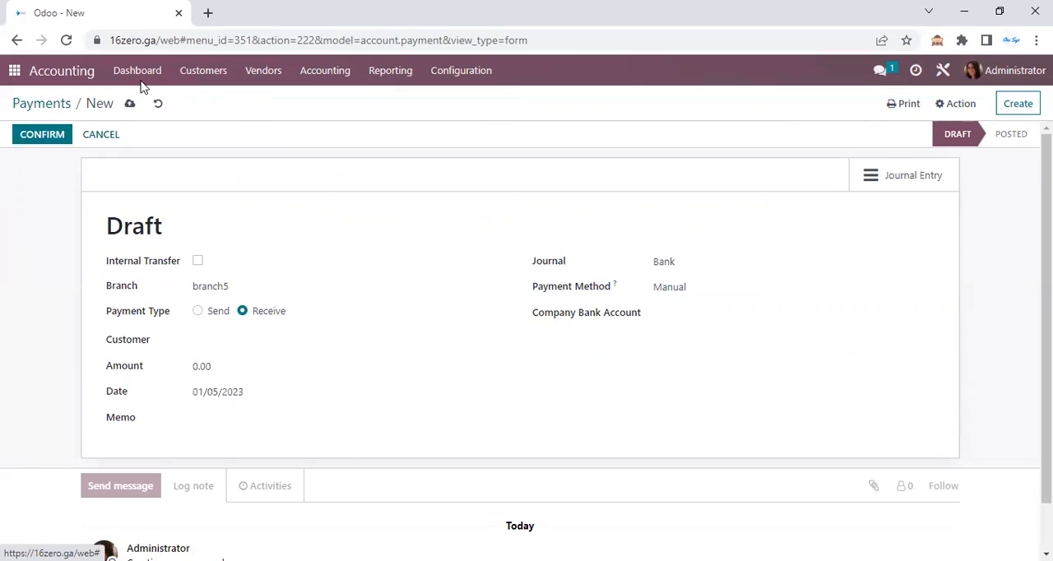
Create a customer invoice and review the customers offered for branch9
click(211, 105)
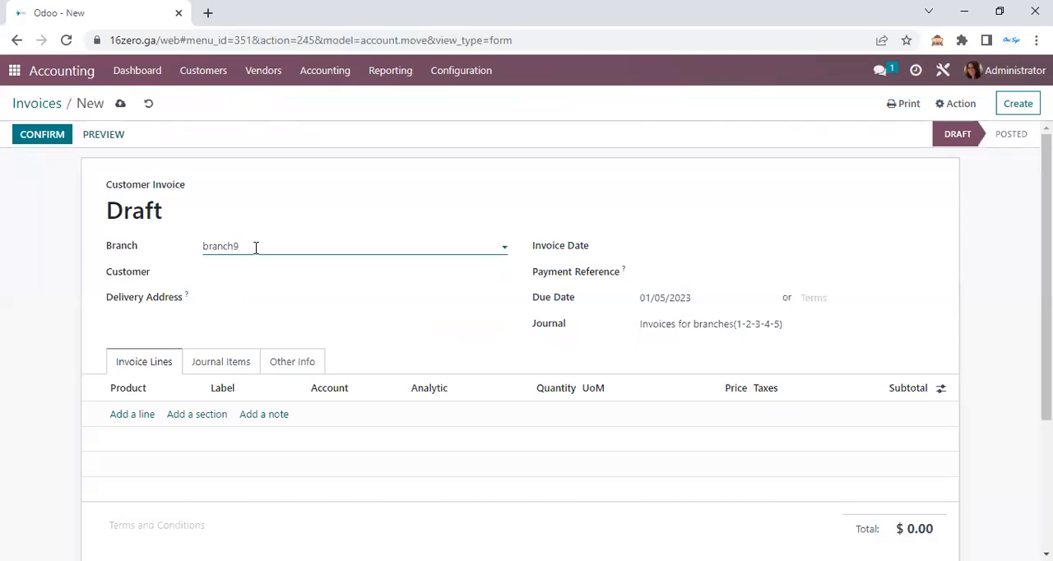
click(255, 247)
click(244, 271)
click(223, 273)
Set the invoice's branch to branch5 and review the customers and line products offered for it
click(308, 250)
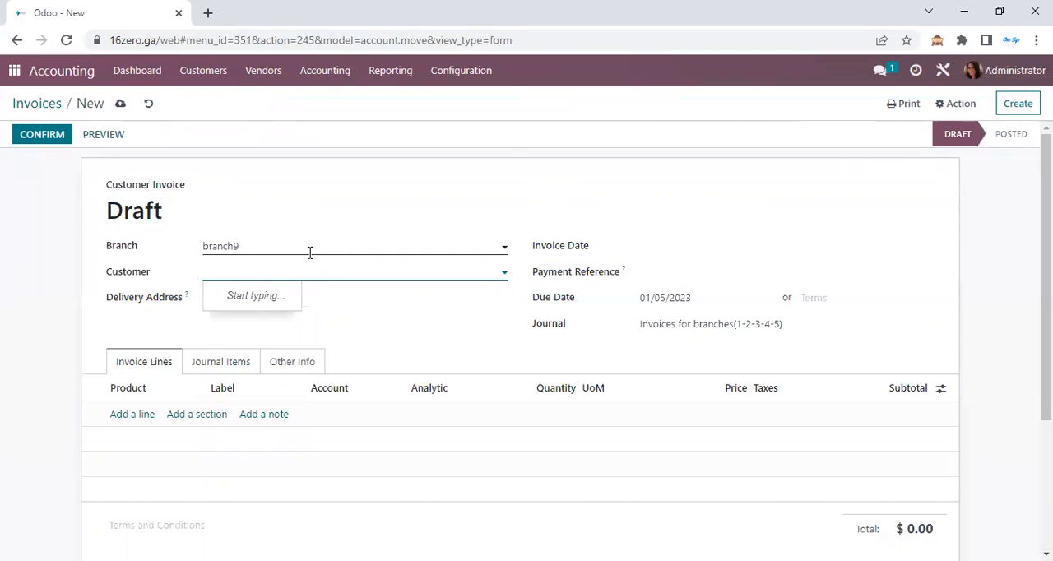
click(247, 290)
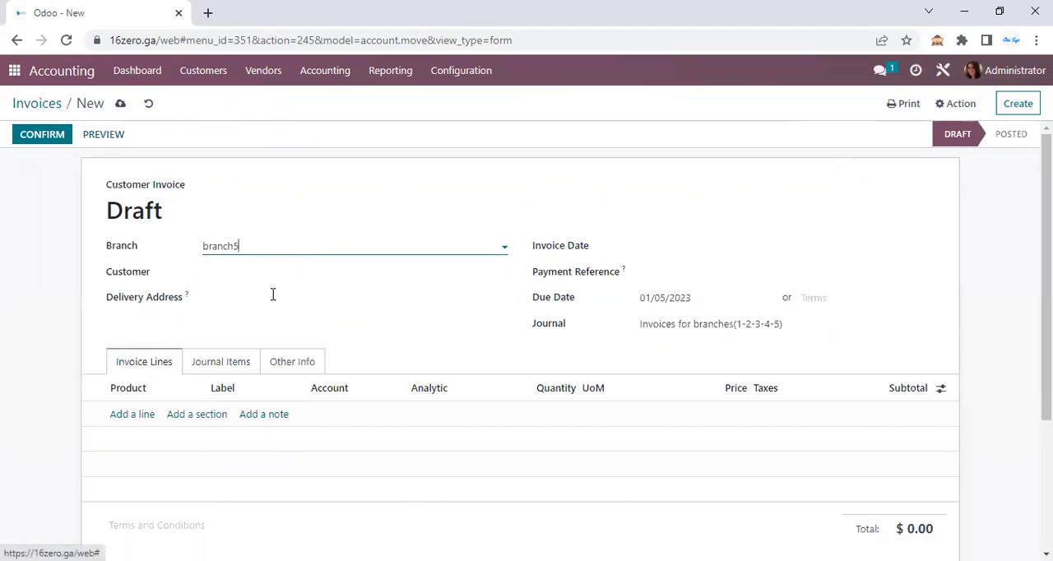
click(249, 245)
click(145, 301)
click(239, 272)
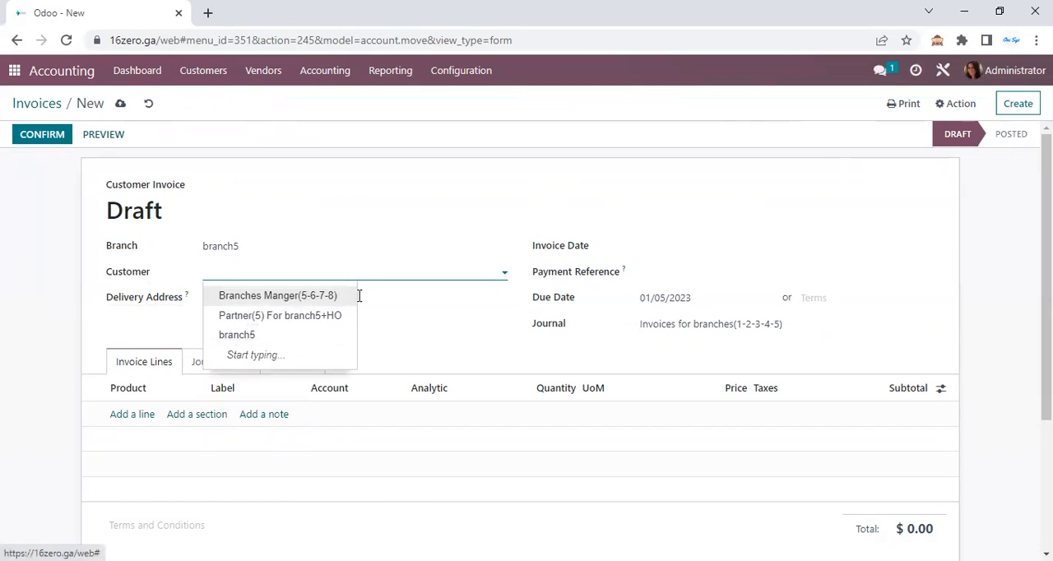
click(3, 319)
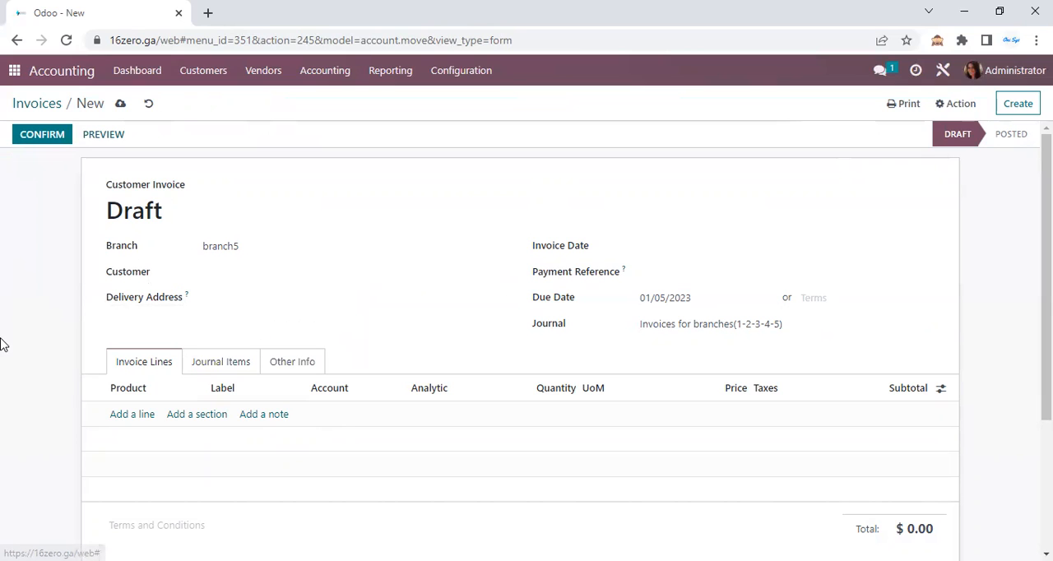
click(132, 415)
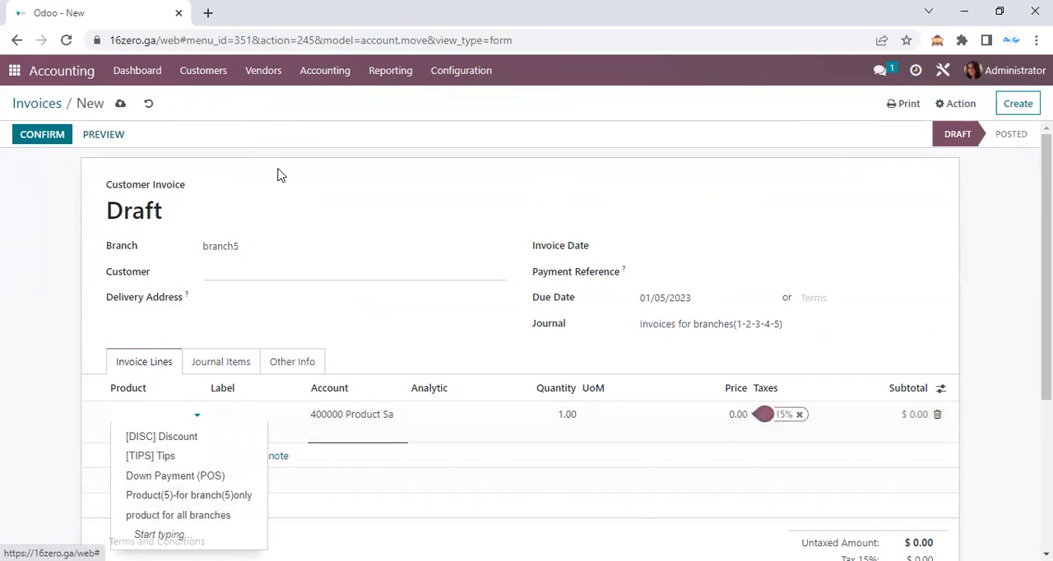
Create a vendor bill and set its branch to branch5
click(251, 78)
click(211, 340)
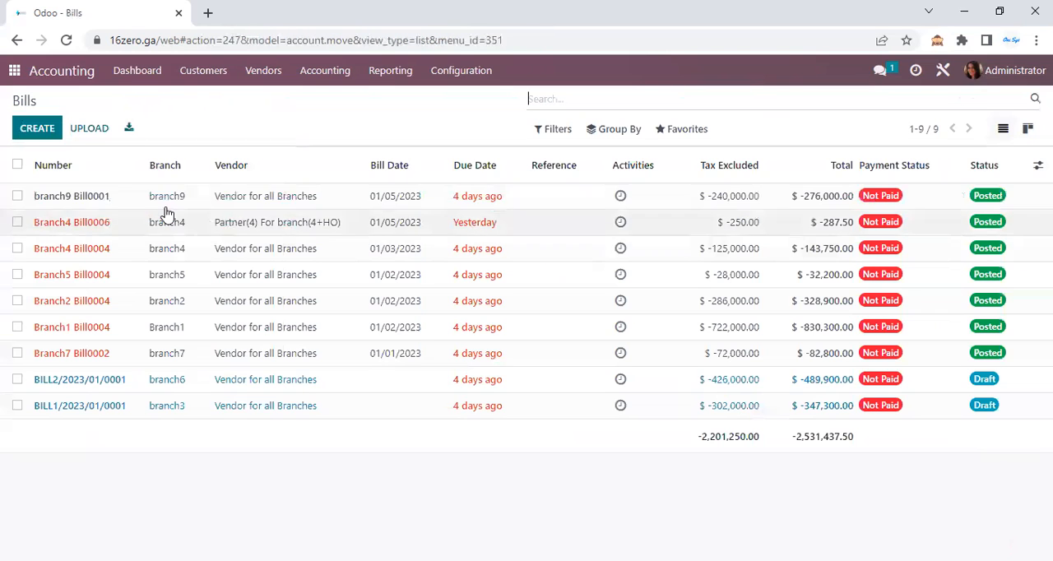
click(38, 130)
click(243, 249)
click(247, 248)
click(240, 244)
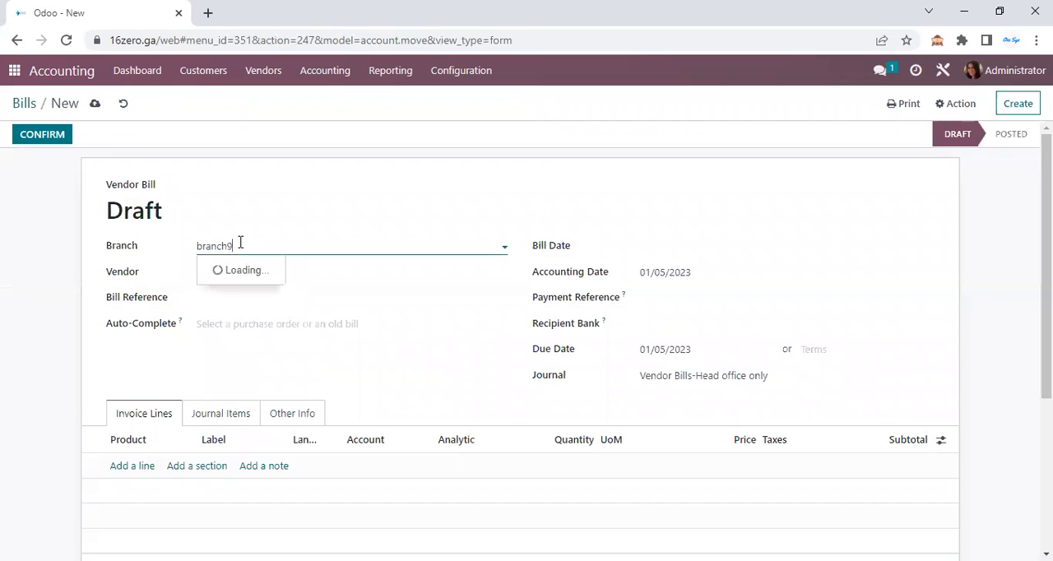
click(254, 292)
click(235, 271)
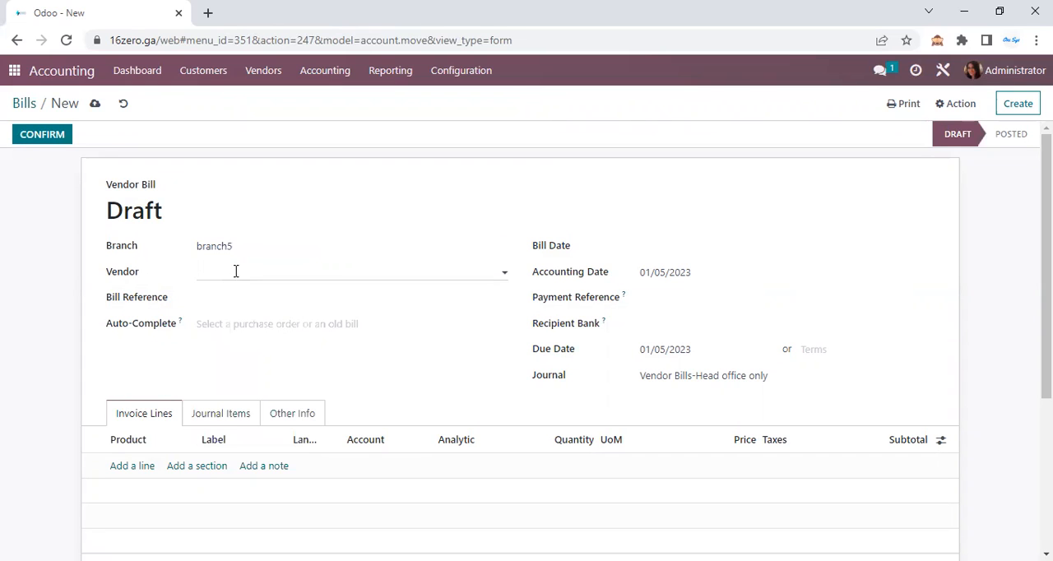
Set the vendor bill's branch to branch3 and its vendor to Partner(3) For branch3+HO
click(263, 248)
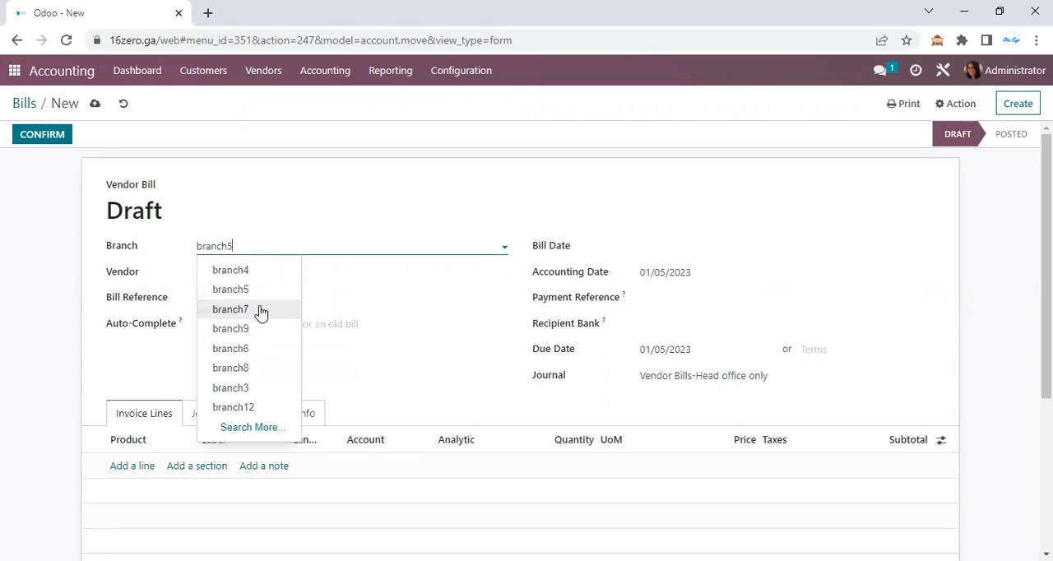
click(274, 386)
click(242, 271)
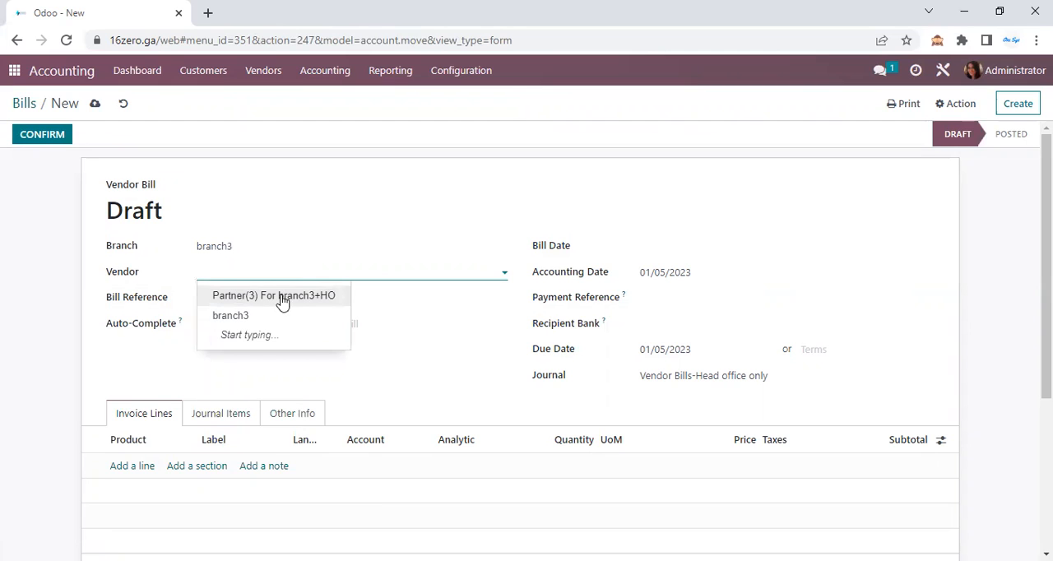
click(280, 298)
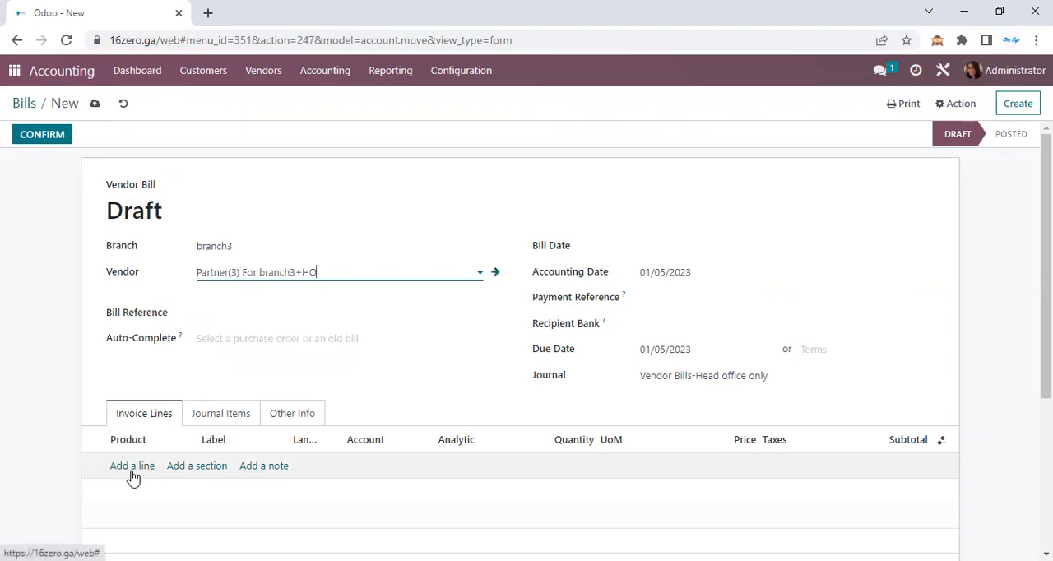
Add Product(3)-for branch(3)only as a line on the vendor bill
click(132, 469)
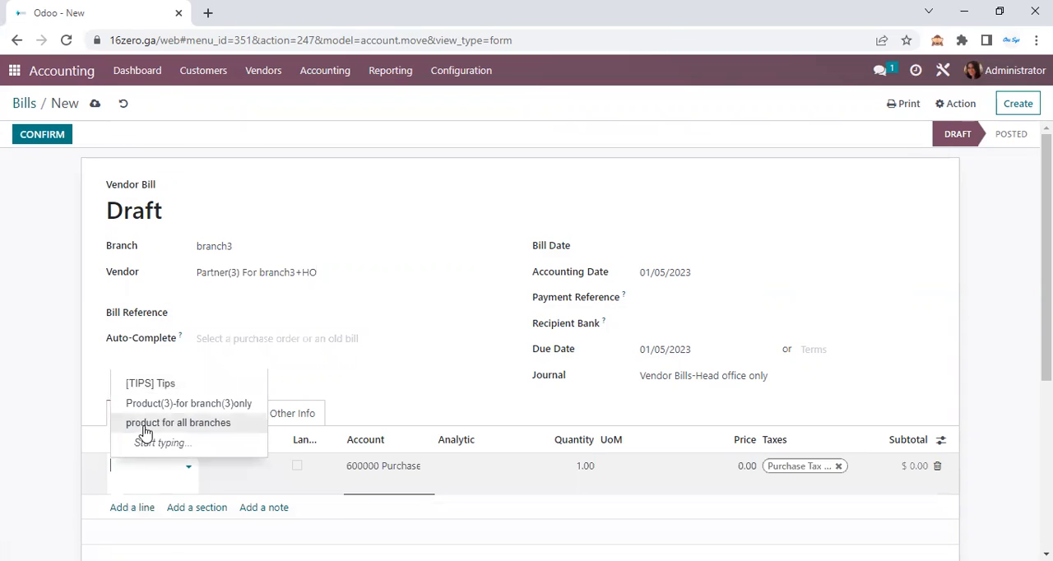
click(176, 403)
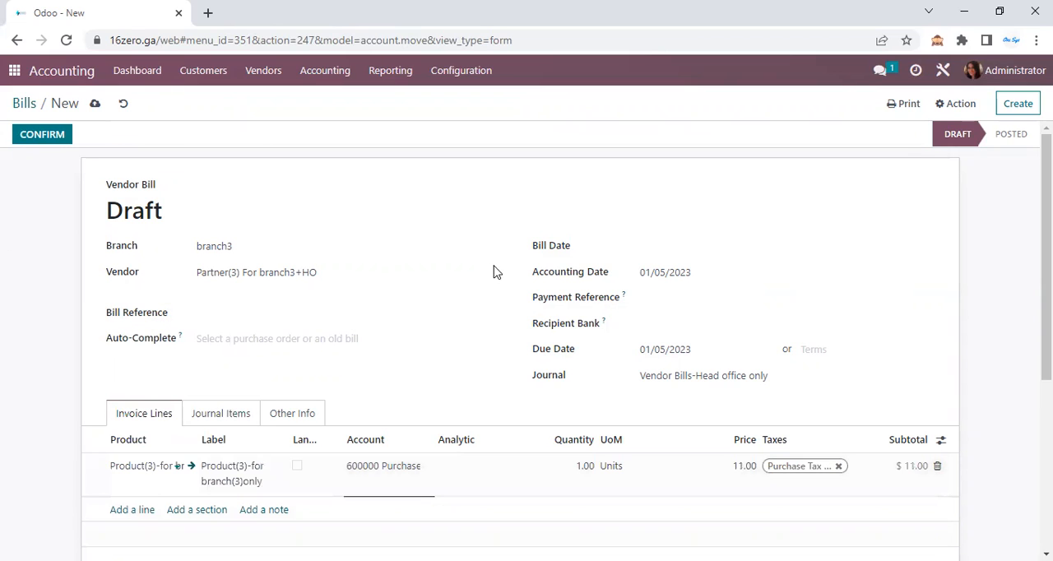